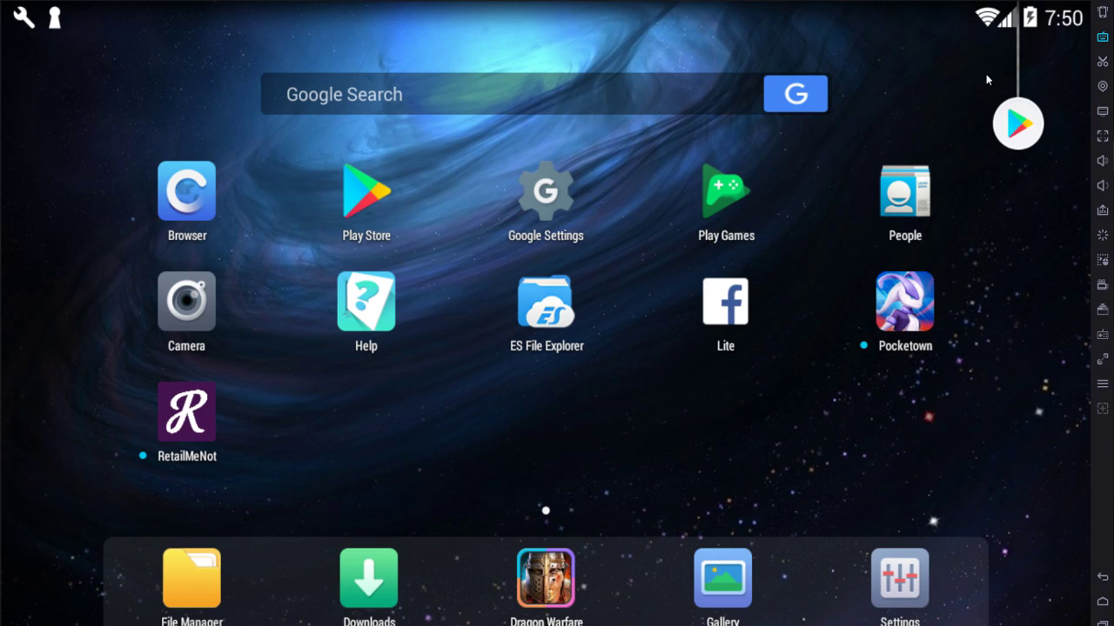
# Open the keyboard control editor and place a WASD direction pad over the File Manager icon.
pyautogui.click(1103, 37)
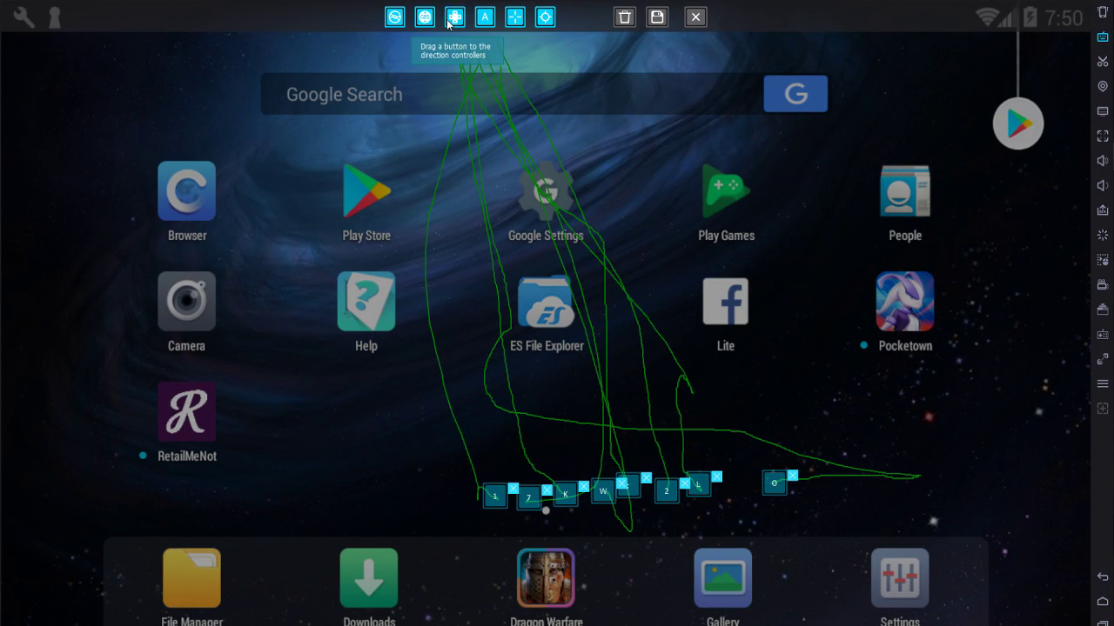
pyautogui.moveTo(454, 17); pyautogui.dragTo(216, 445)
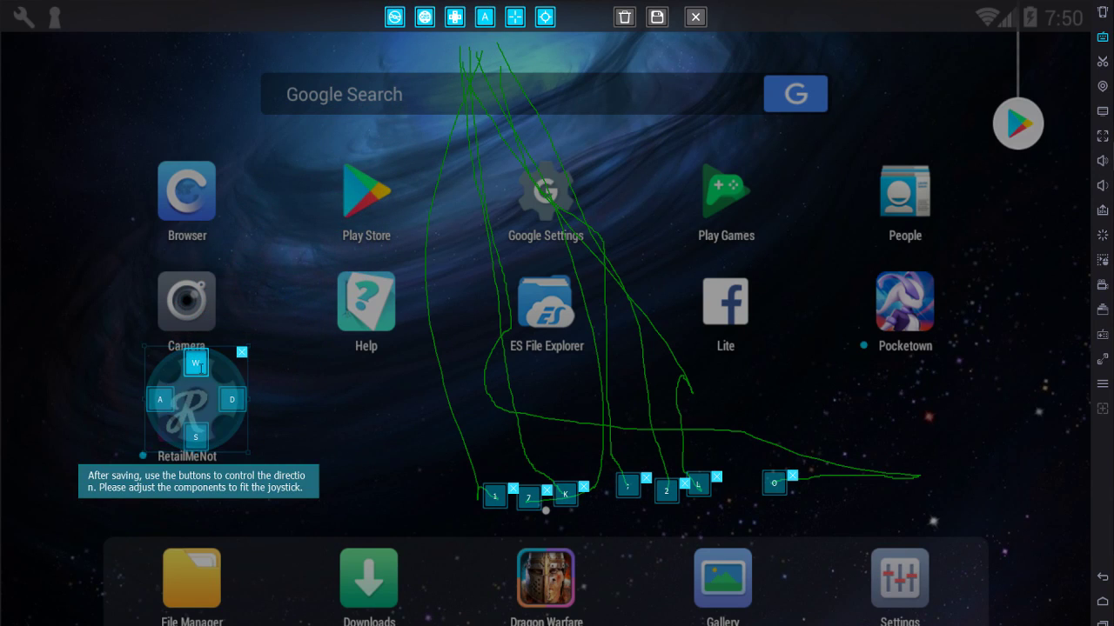
pyautogui.click(198, 479)
pyautogui.click(221, 444)
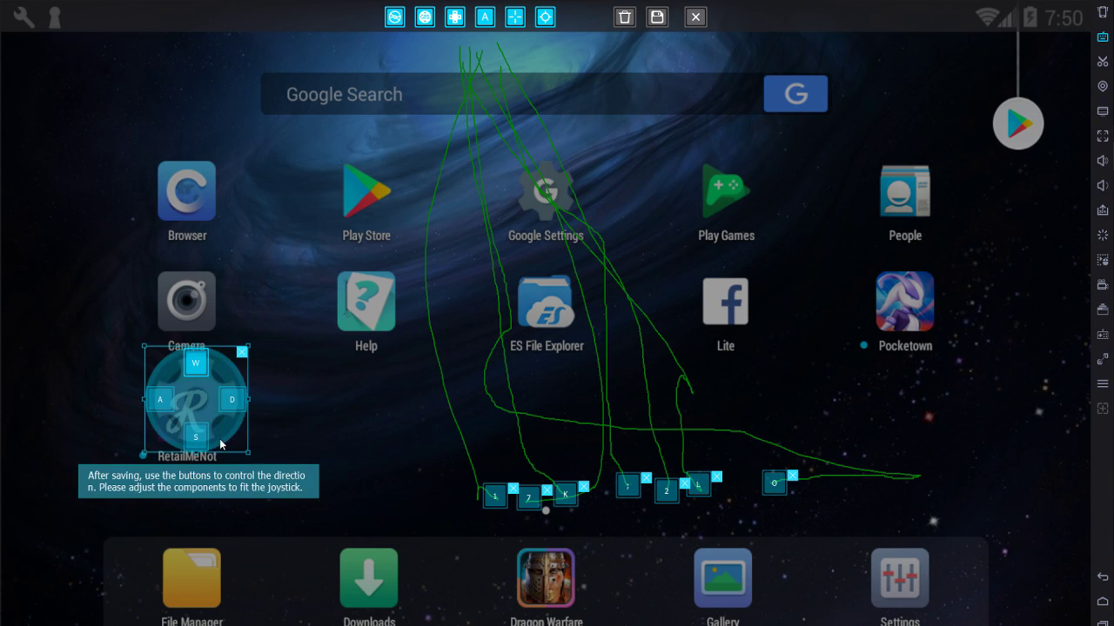
pyautogui.moveTo(227, 446); pyautogui.dragTo(205, 611)
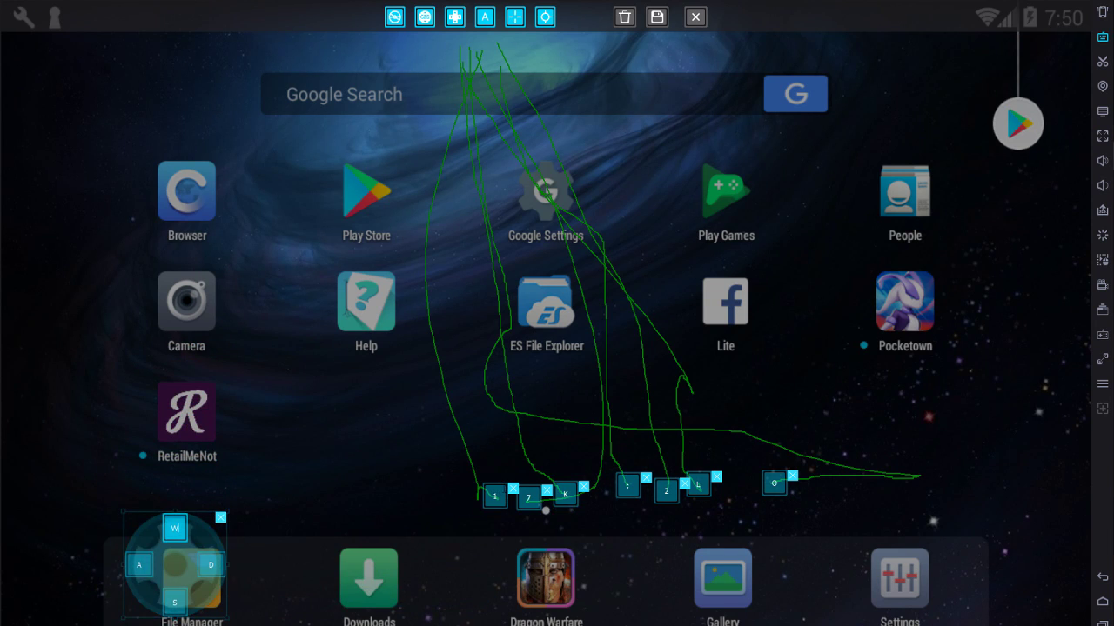
# Place a blank key button below the ES File Explorer icon and delete it.
pyautogui.click(481, 478)
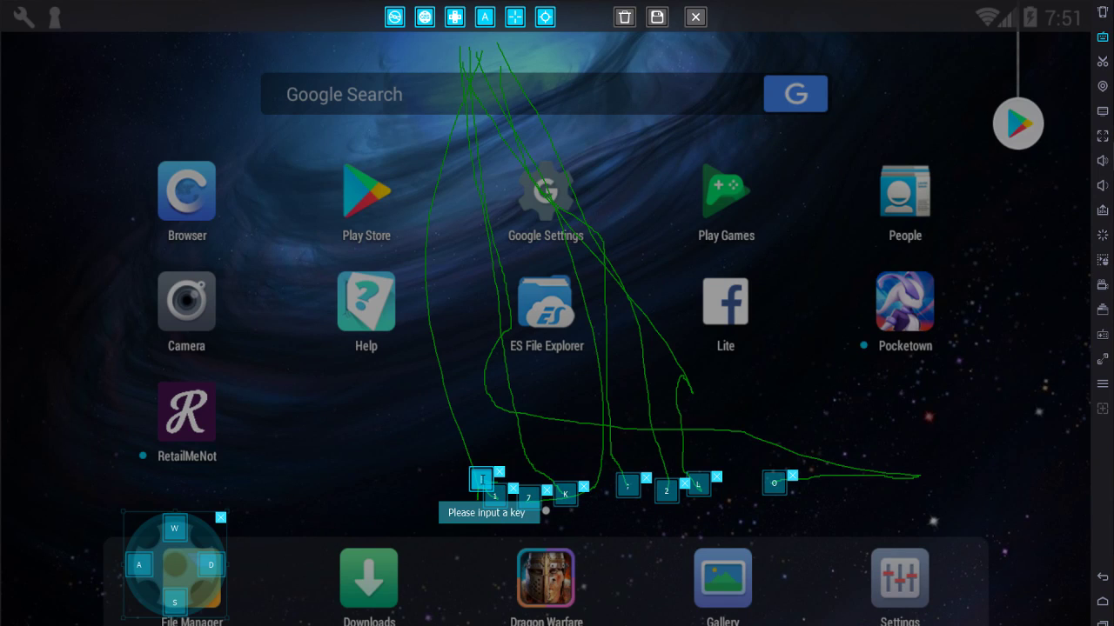
pyautogui.moveTo(481, 478)
pyautogui.mouseDown()
pyautogui.moveTo(472, 462)
pyautogui.moveTo(403, 447)
pyautogui.moveTo(551, 382)
pyautogui.moveTo(548, 414)
pyautogui.mouseUp()
pyautogui.click(548, 414)
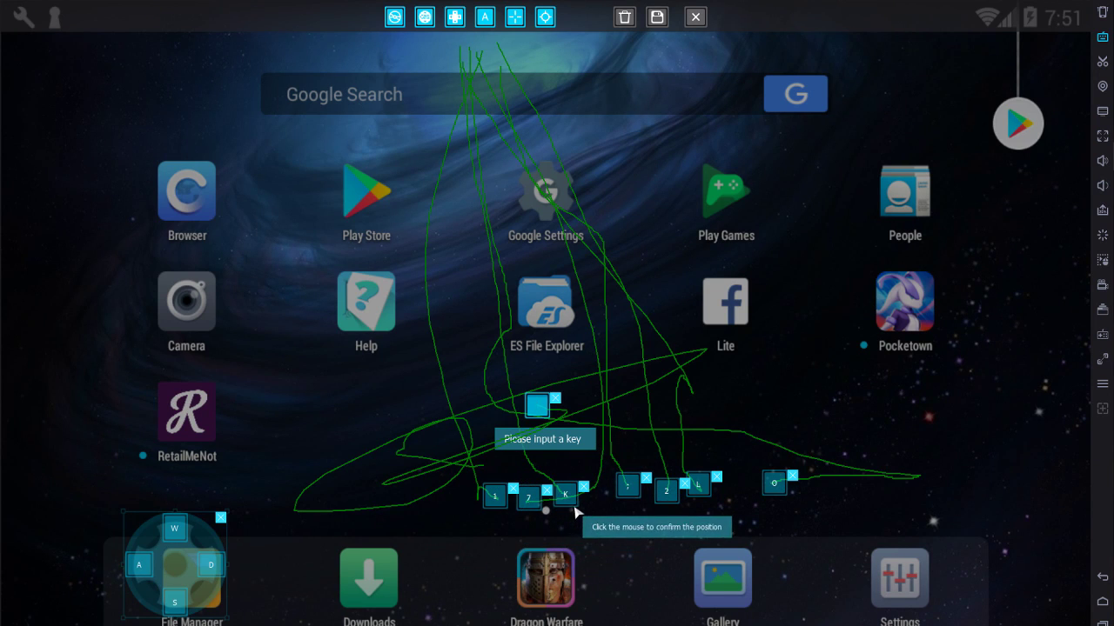
pyautogui.click(628, 486)
pyautogui.click(628, 486)
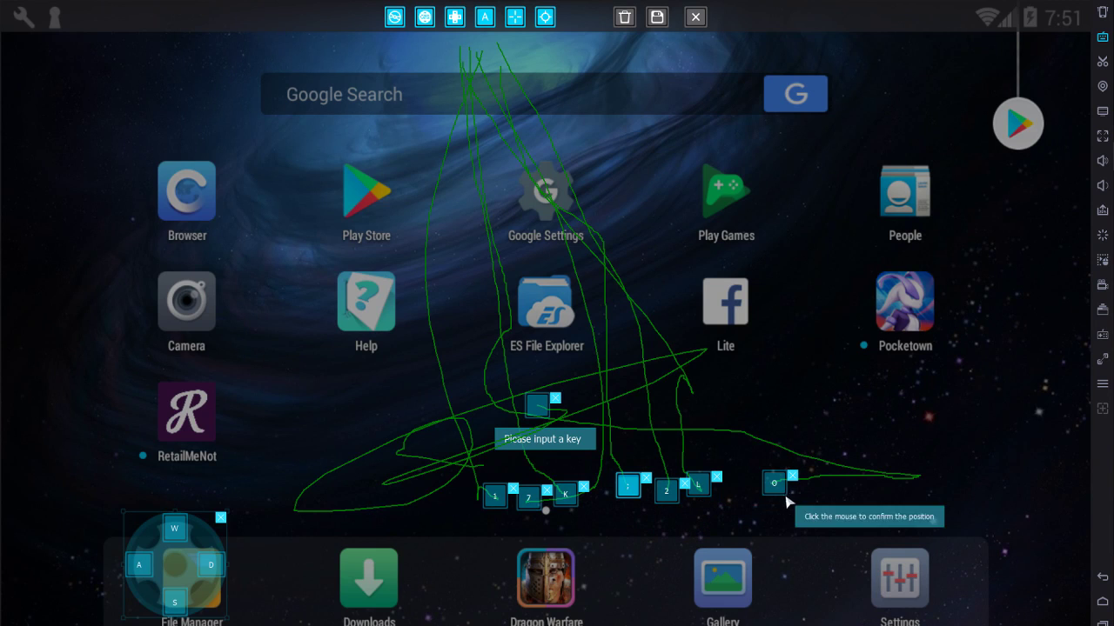
pyautogui.click(556, 398)
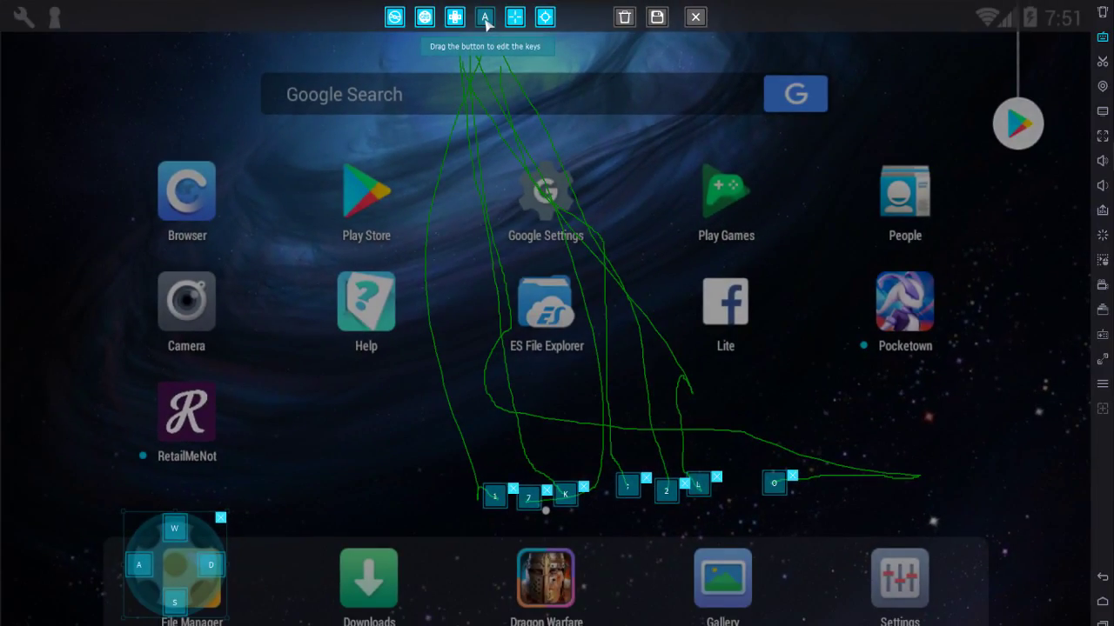
# Place a crosshair view control for shooting games near the Play Store icon.
pyautogui.moveTo(487, 22); pyautogui.dragTo(488, 24)
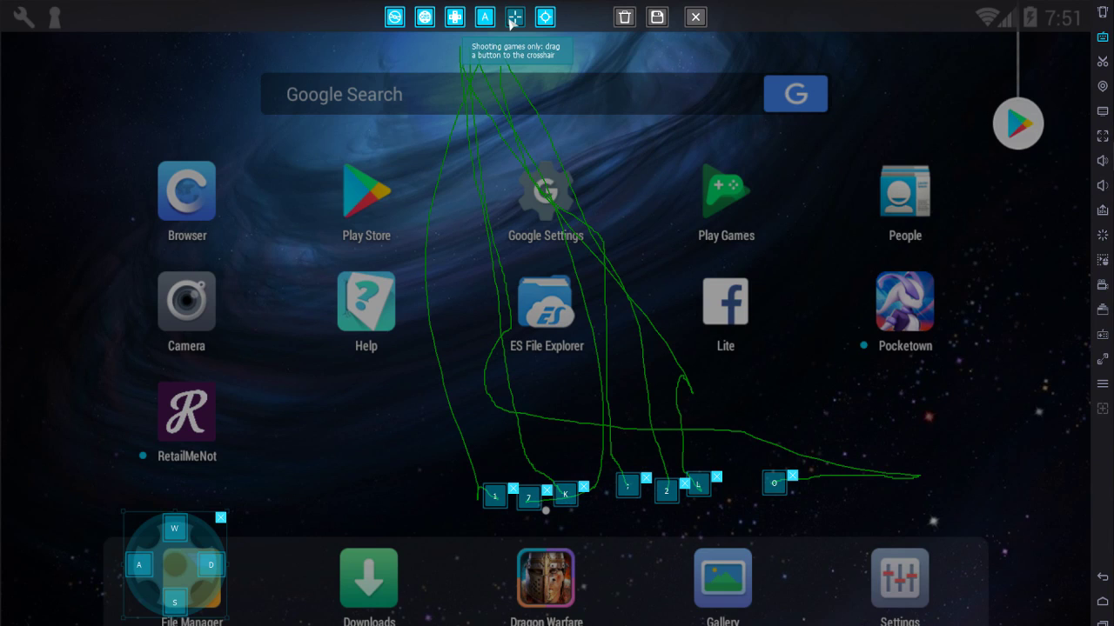
pyautogui.click(513, 18)
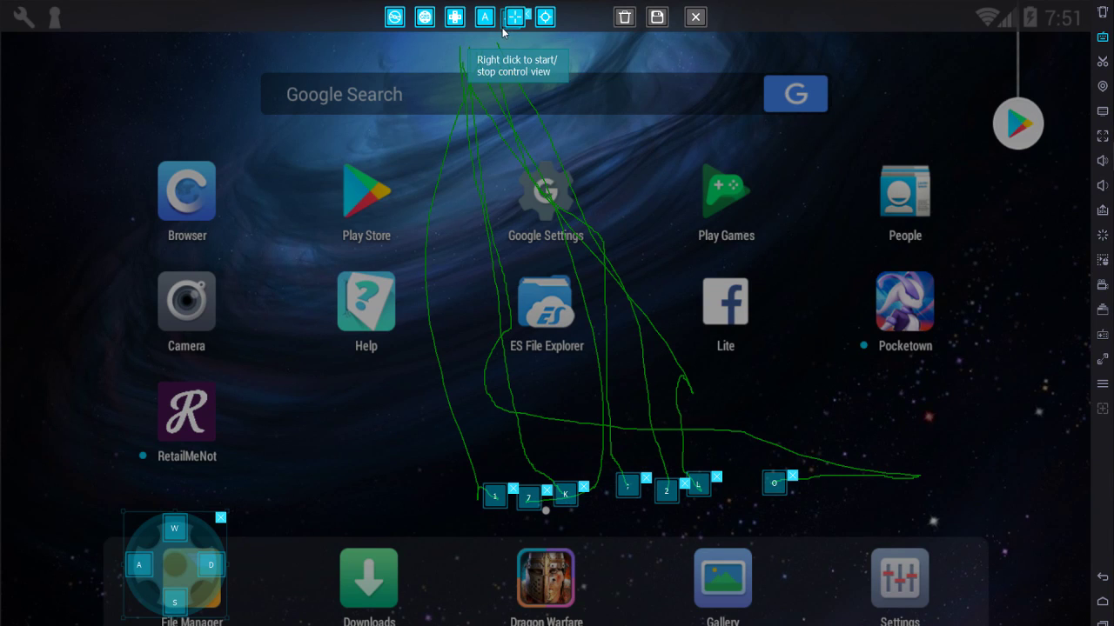
pyautogui.click(497, 79)
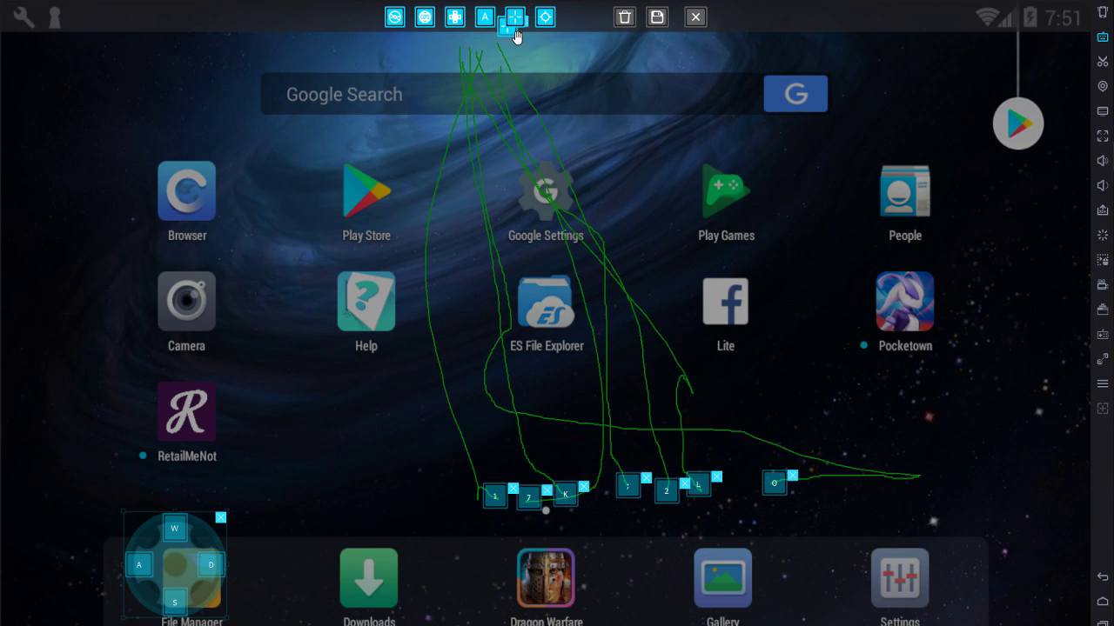
pyautogui.moveTo(507, 90); pyautogui.dragTo(400, 142)
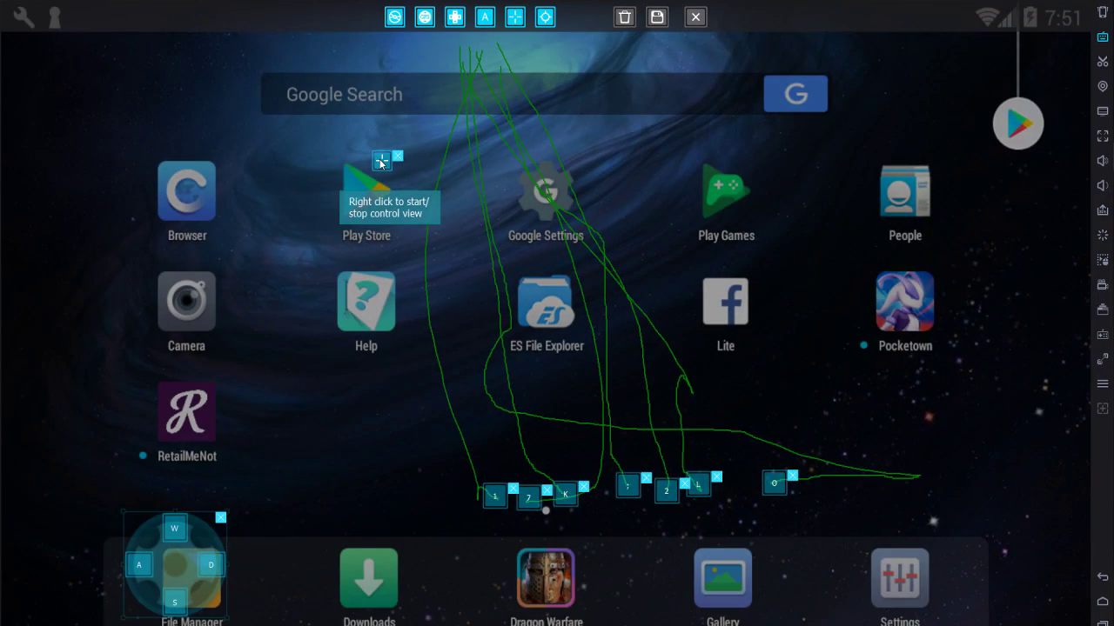
pyautogui.moveTo(398, 138); pyautogui.dragTo(302, 259)
# Place a walking control with direction and speed keys between the Camera and Help icons.
pyautogui.click(424, 21)
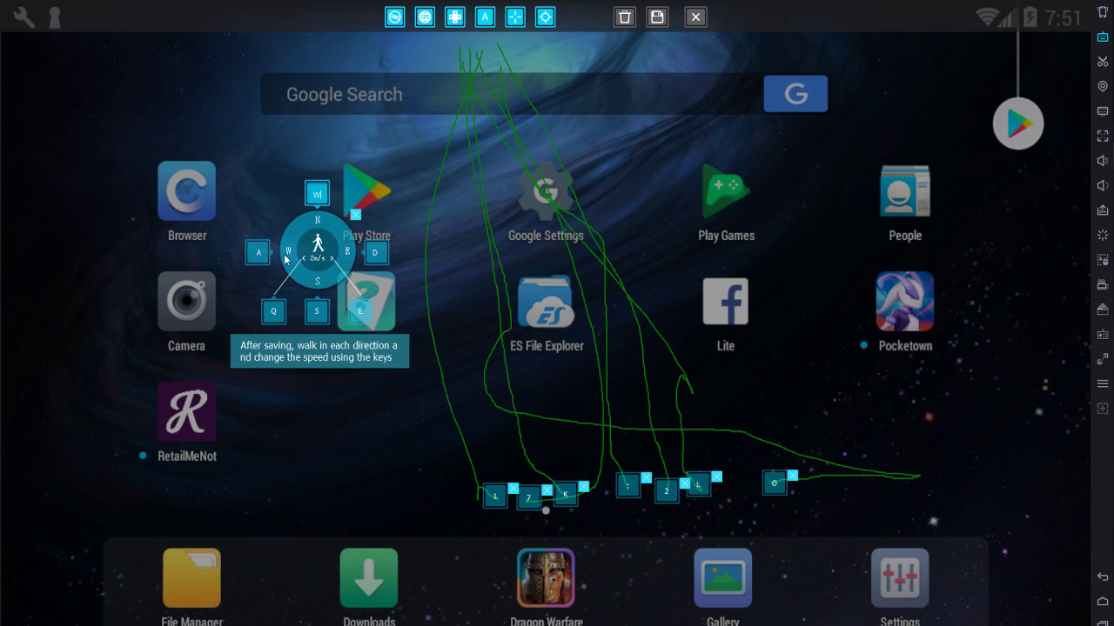
pyautogui.moveTo(358, 237); pyautogui.dragTo(352, 259)
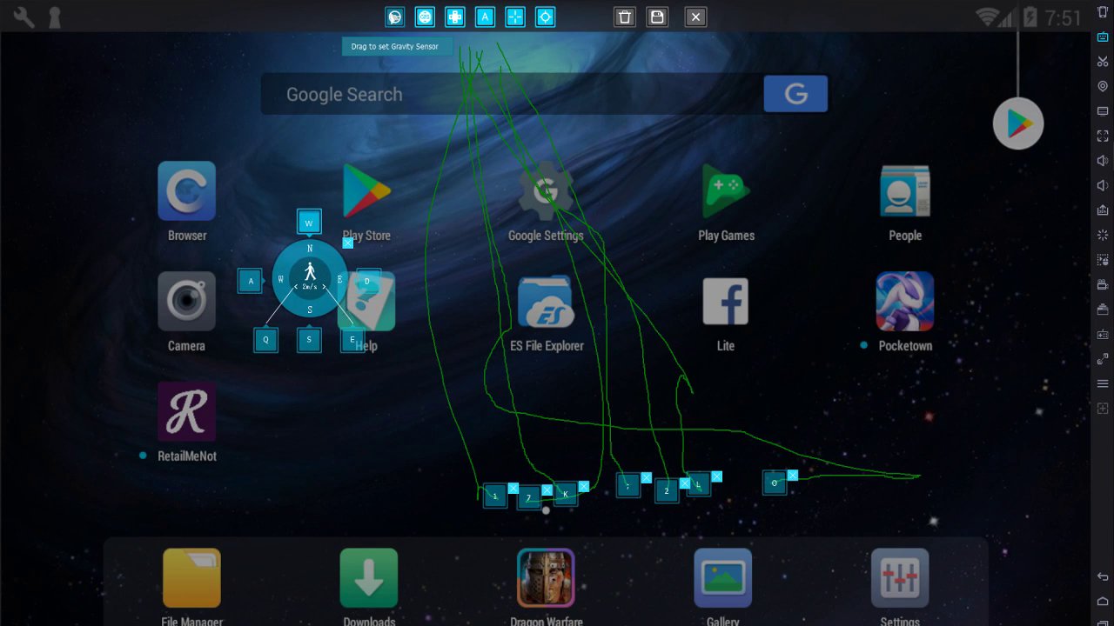
# Place a gravity sensor control over the ES File Explorer icon with W as its upper tilt key.
pyautogui.click(394, 17)
pyautogui.moveTo(405, 66); pyautogui.dragTo(427, 314)
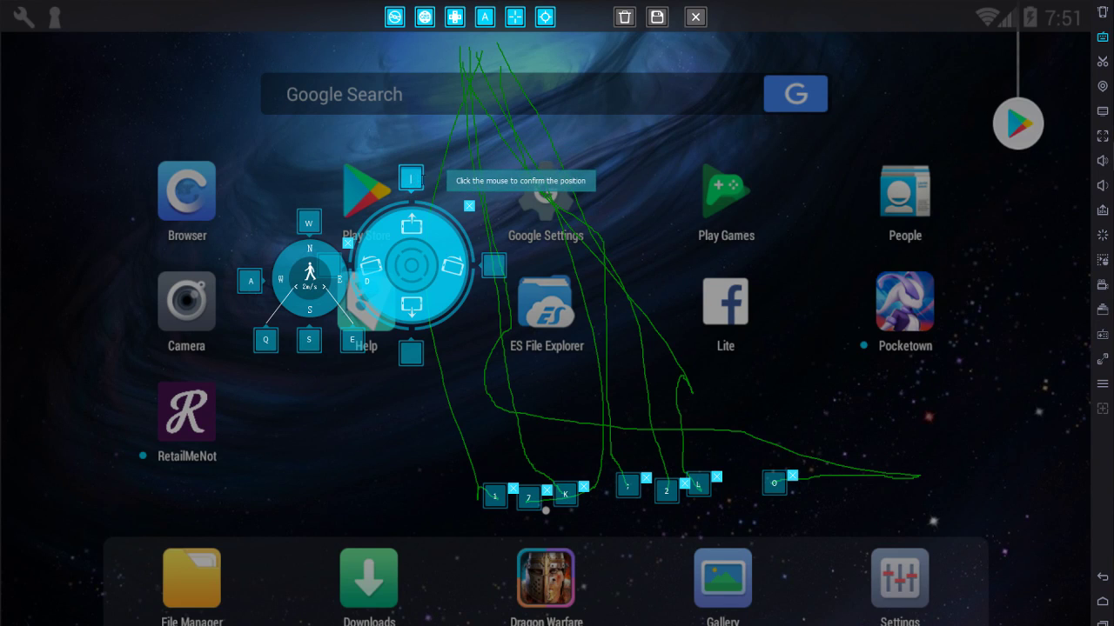
pyautogui.moveTo(455, 181); pyautogui.dragTo(607, 243)
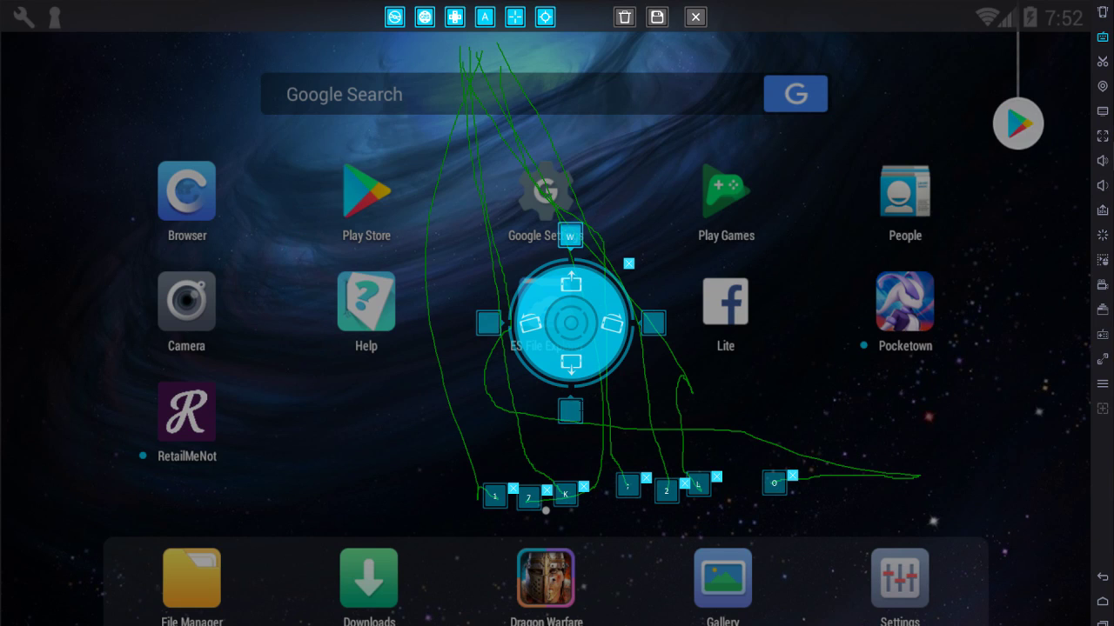
# Assign S, A and D to the gravity sensor's lower, left and right tilt keys, and delete the control.
pyautogui.click(575, 412)
pyautogui.click(489, 323)
pyautogui.press('a')
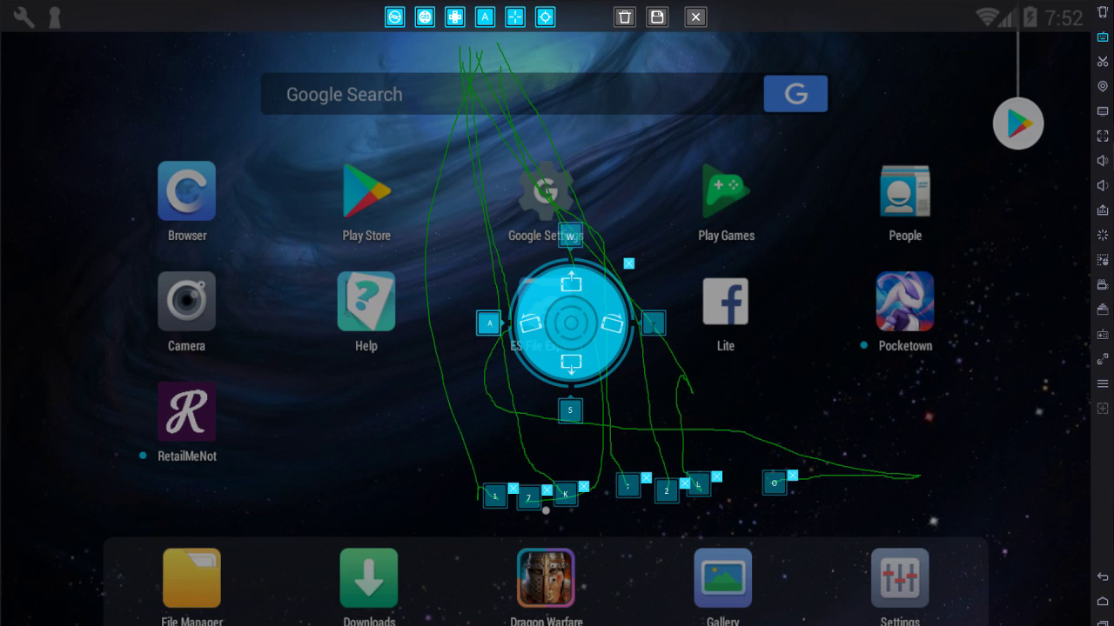
pyautogui.click(652, 323)
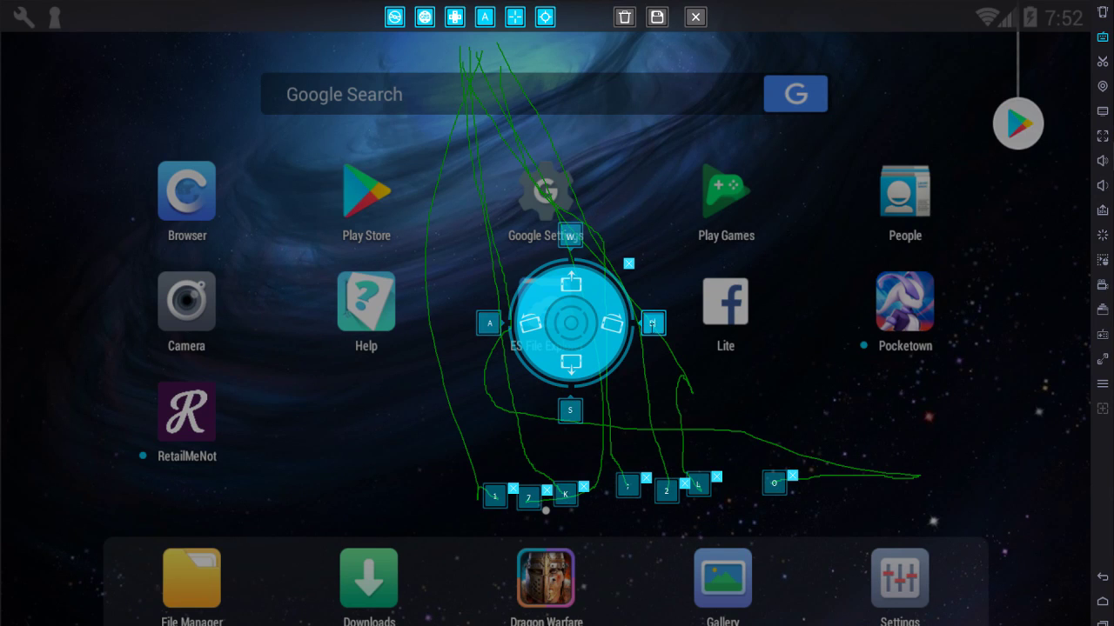
pyautogui.click(626, 266)
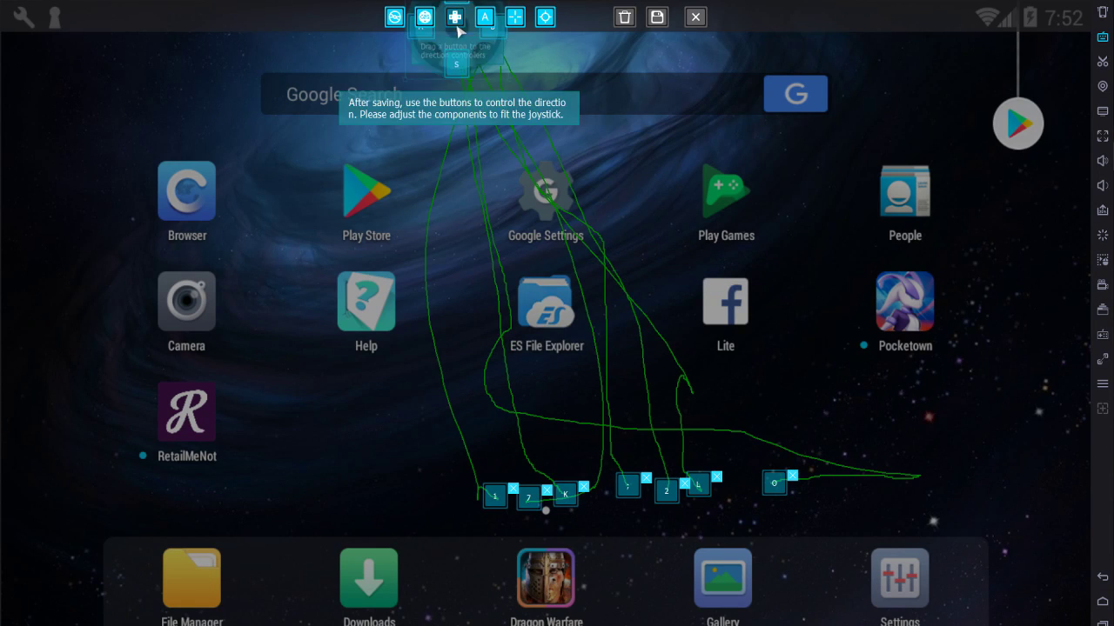
# Place a WASD direction pad just below the RetailMeNot icon and save the key layout.
pyautogui.moveTo(476, 73); pyautogui.dragTo(164, 539)
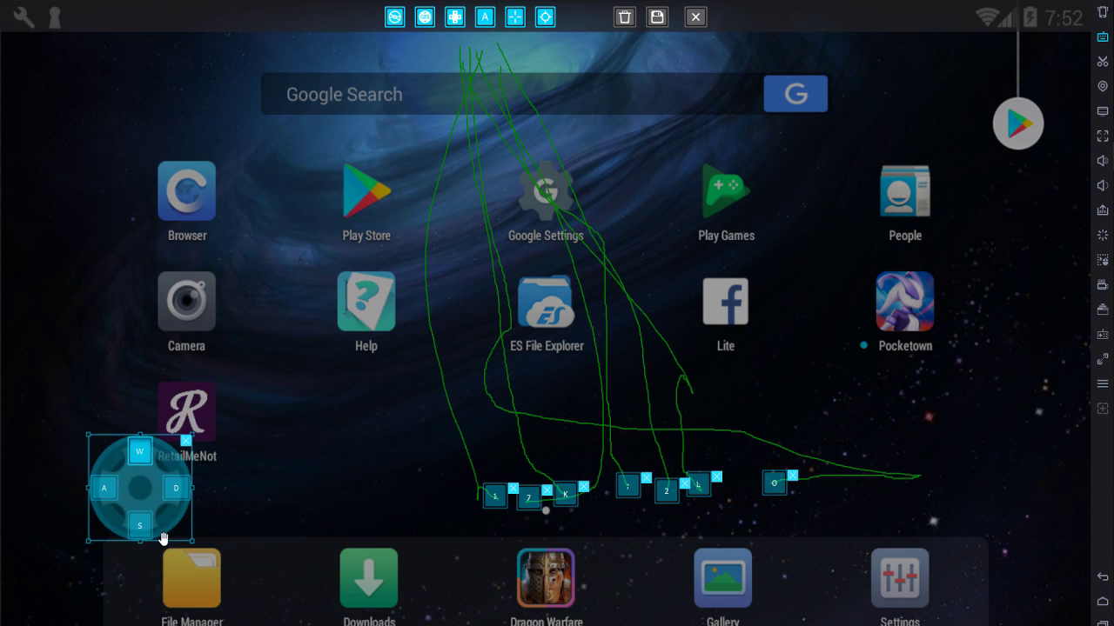
pyautogui.click(656, 17)
# Set the opacity of the on-screen key overlay to 7% and confirm the setup.
pyautogui.moveTo(502, 307); pyautogui.dragTo(805, 308)
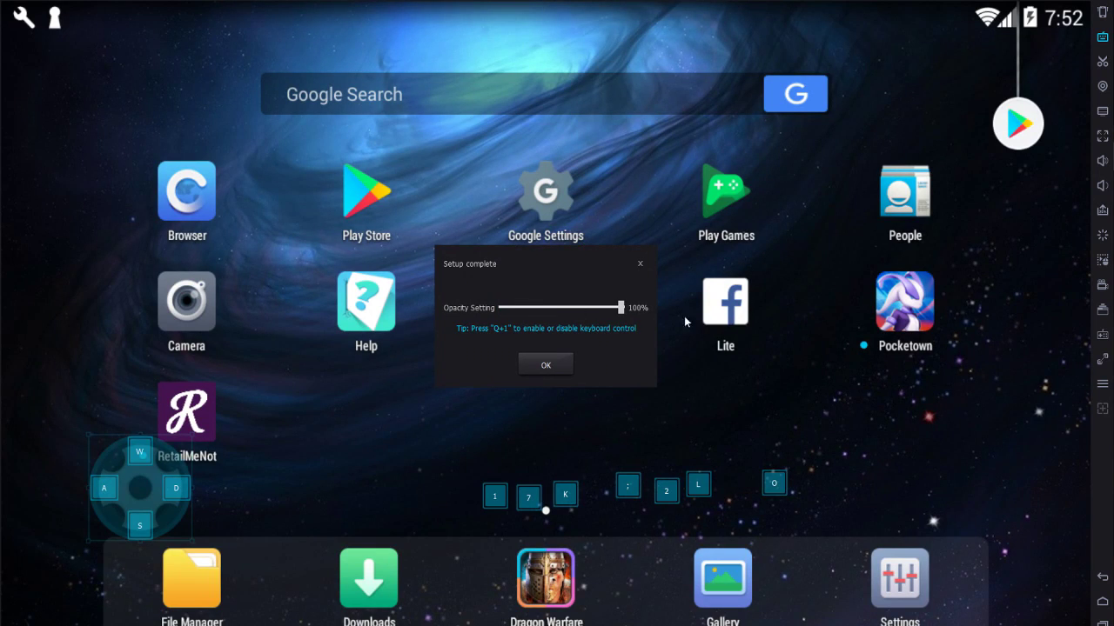
pyautogui.moveTo(621, 308); pyautogui.dragTo(512, 318)
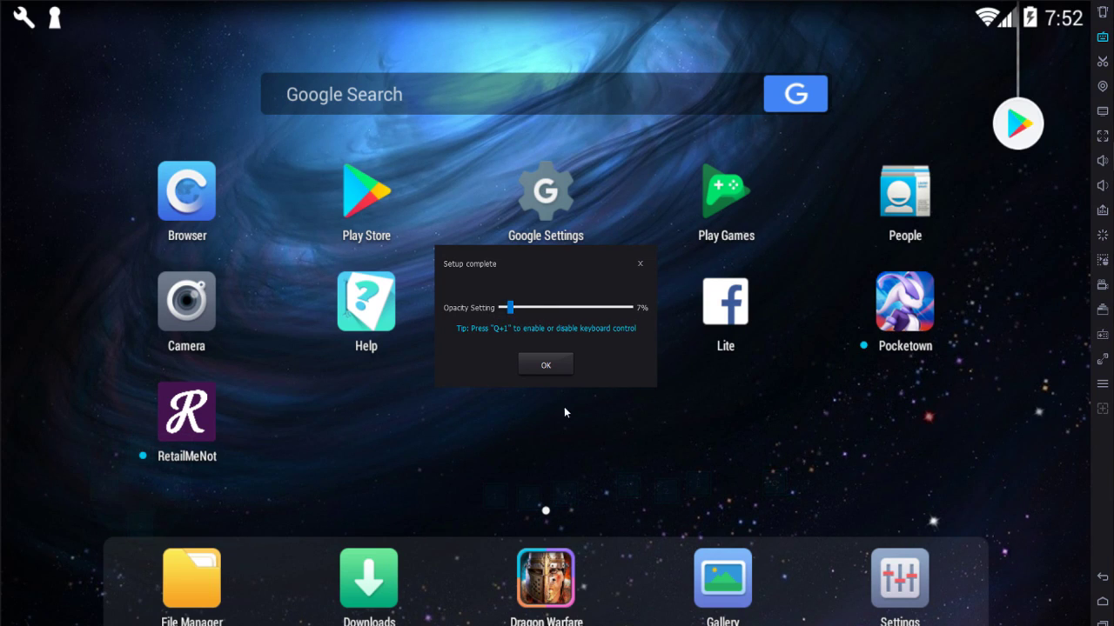
pyautogui.click(548, 362)
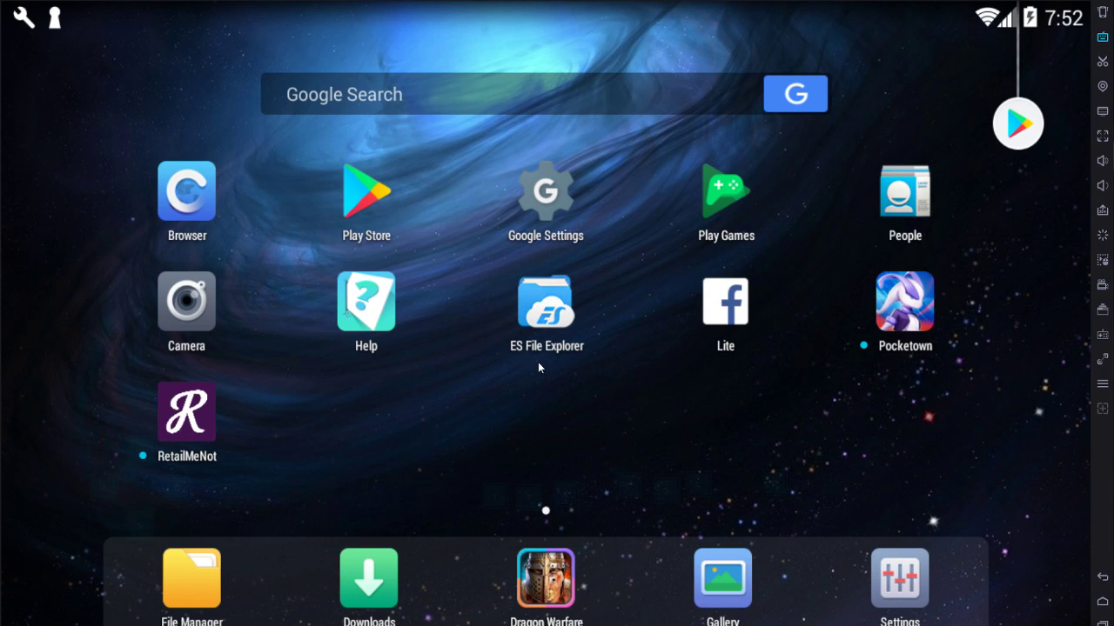
pyautogui.moveTo(595, 372); pyautogui.dragTo(479, 391)
# Examine the Sydney area on the virtual location map at different zoom levels, and close the location settings.
pyautogui.click(1101, 86)
pyautogui.moveTo(529, 177); pyautogui.dragTo(448, 159)
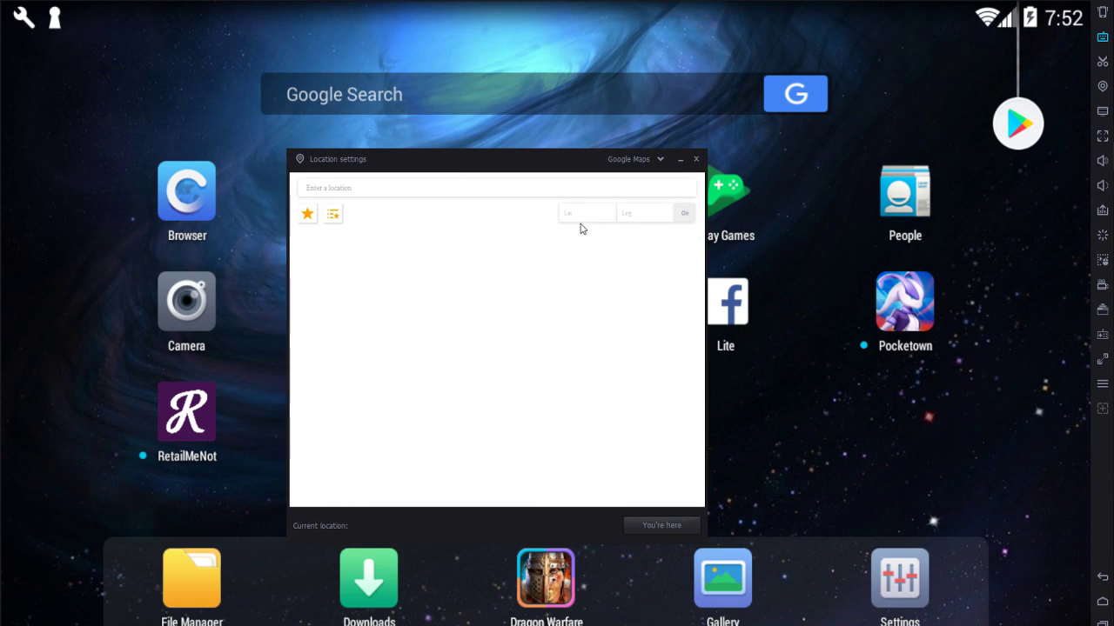
pyautogui.click(498, 341)
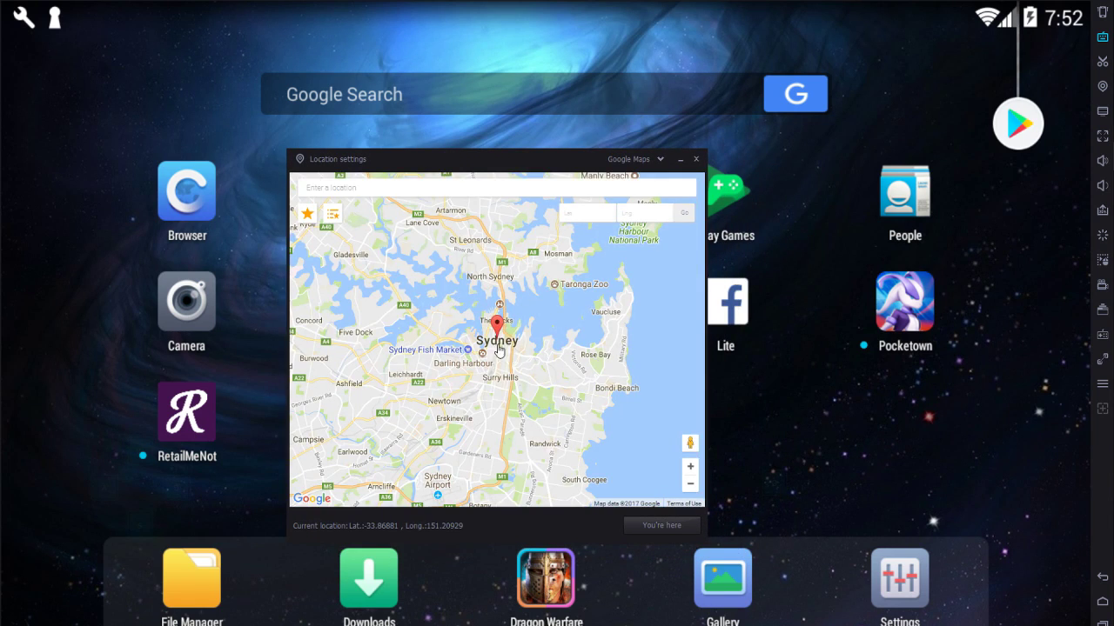
pyautogui.scroll(2, 491, 354)
pyautogui.scroll(-2, 489, 357)
pyautogui.scroll(2, 501, 364)
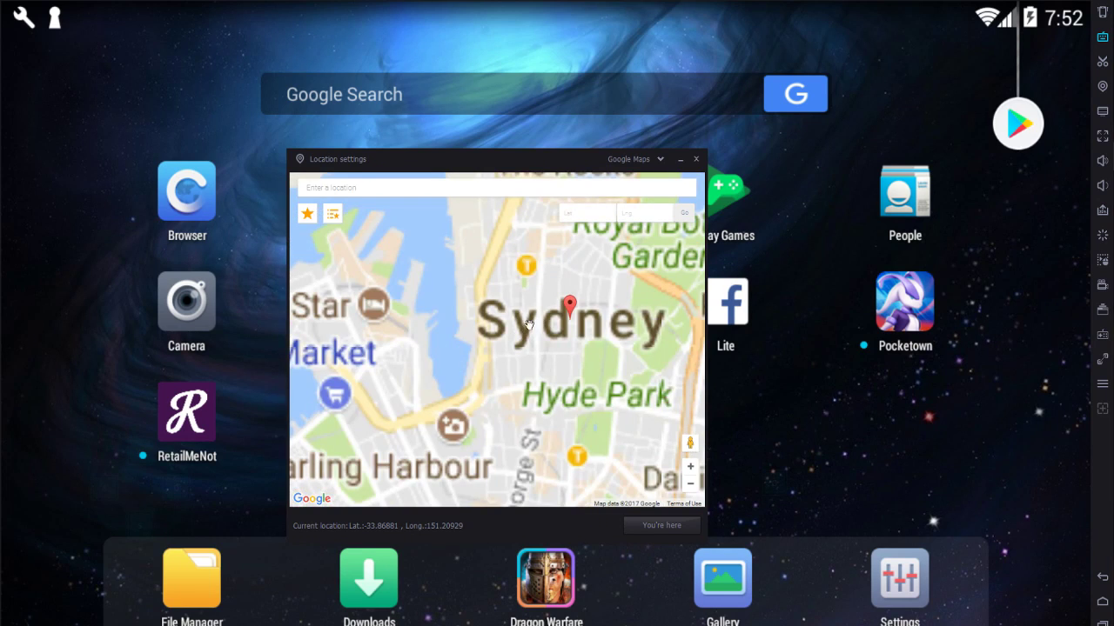
pyautogui.scroll(-2, 514, 372)
pyautogui.scroll(1, 514, 373)
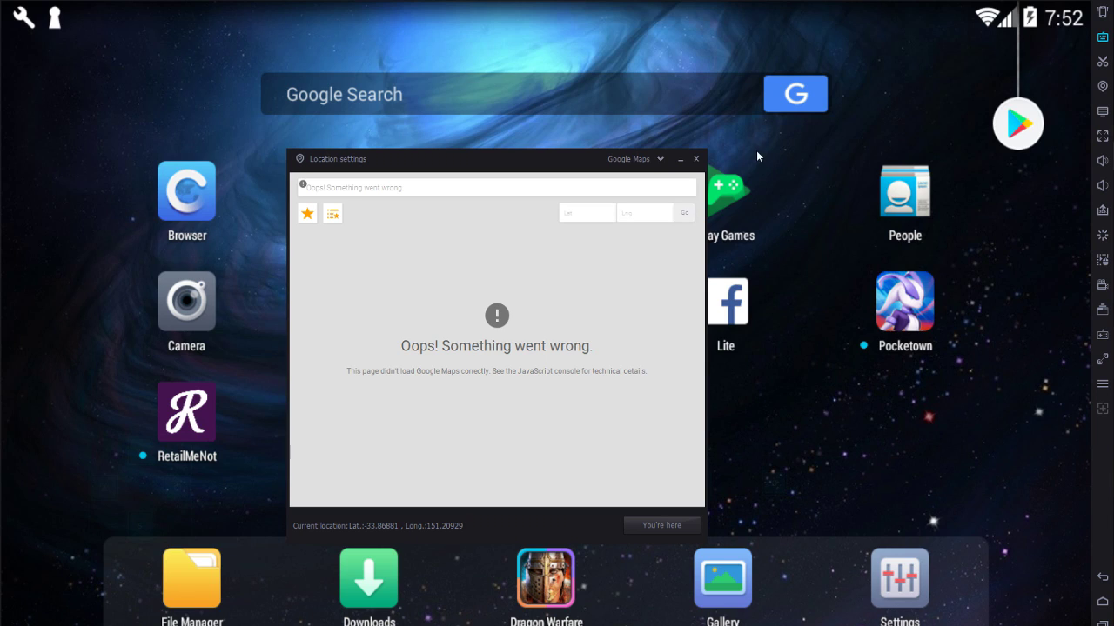
pyautogui.click(695, 159)
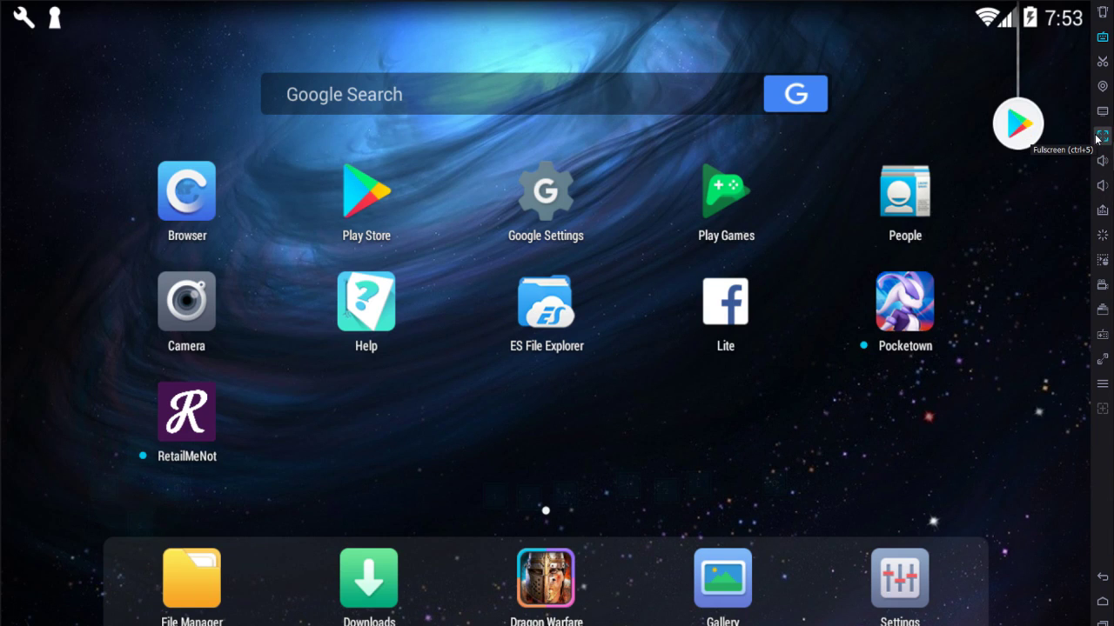
# View the APK installation tip and the APK file browser, and cancel the file selection.
pyautogui.click(1102, 212)
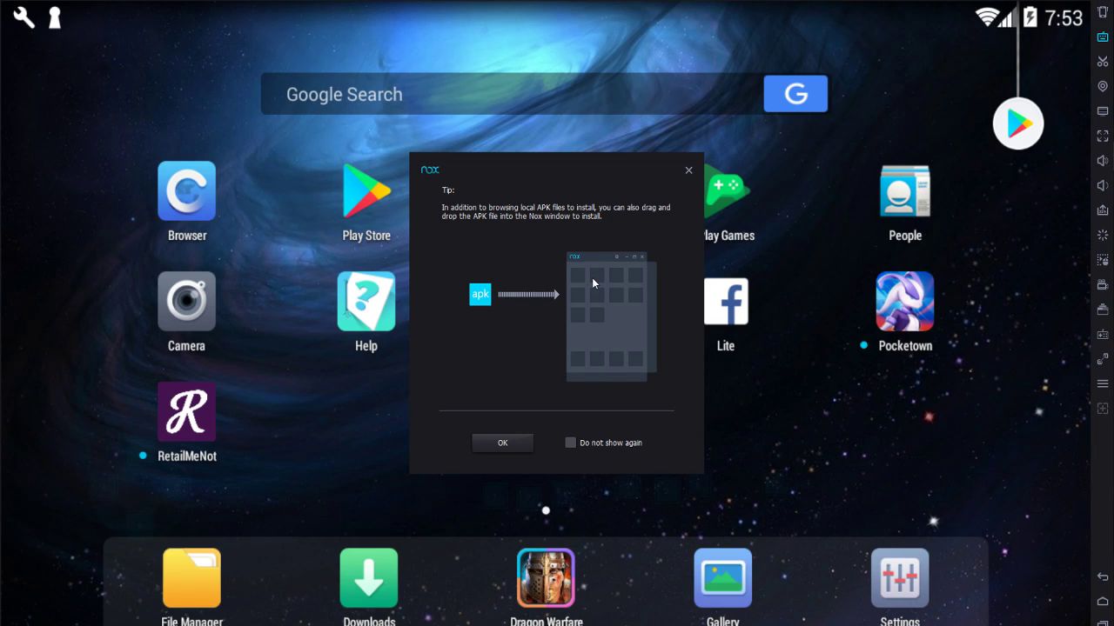
pyautogui.click(504, 444)
pyautogui.click(1102, 287)
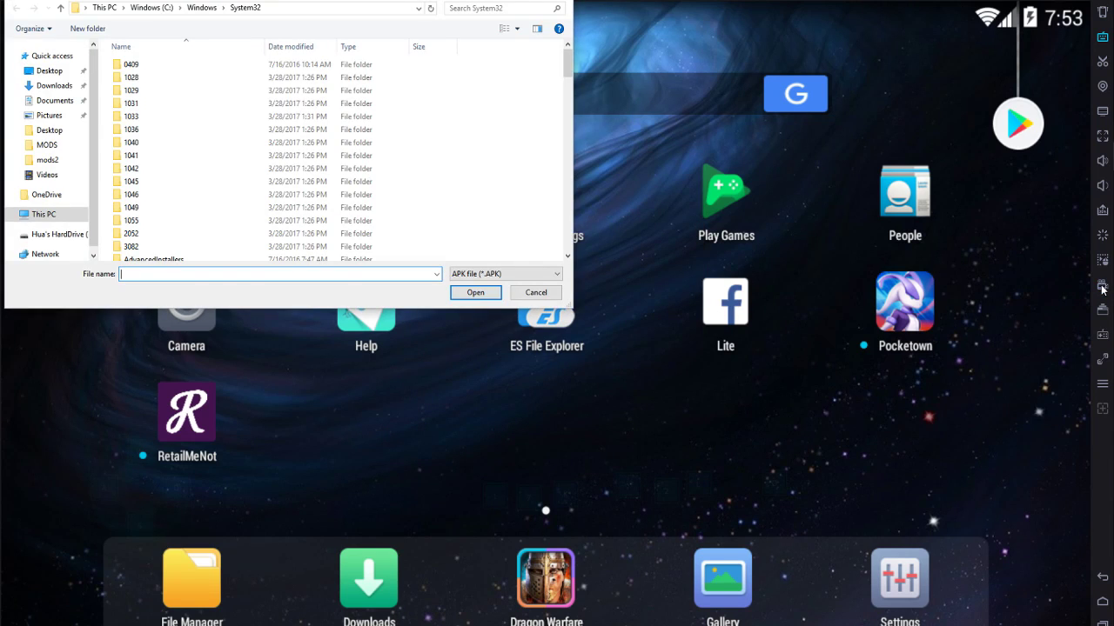
pyautogui.click(535, 293)
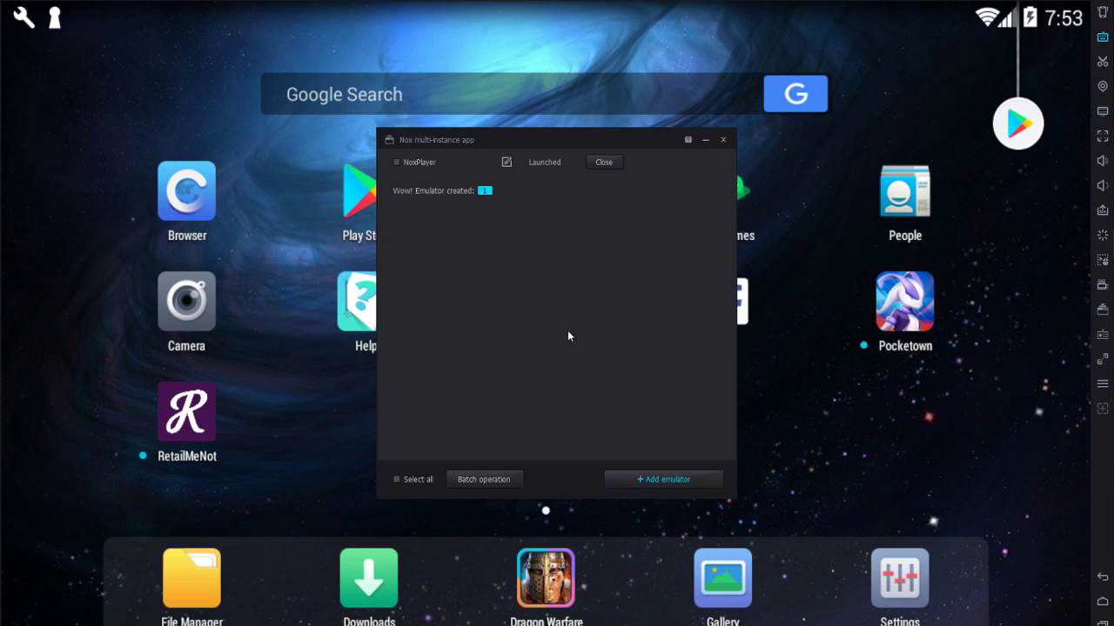
# Add a second emulator instance in the Nox multi-instance app.
pyautogui.click(613, 477)
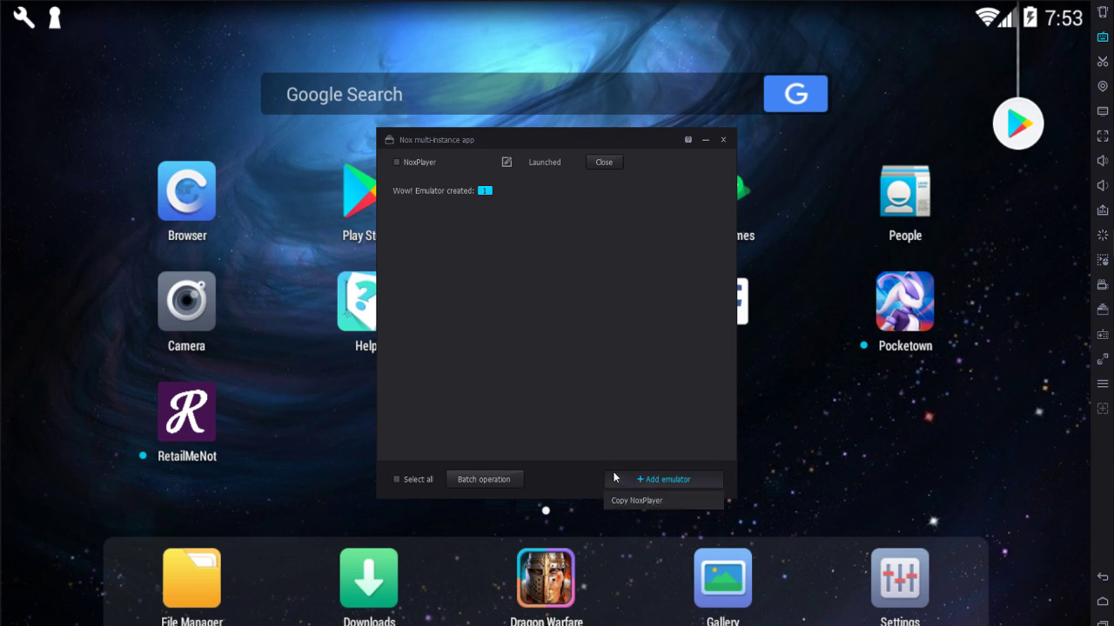
pyautogui.click(696, 478)
pyautogui.click(675, 494)
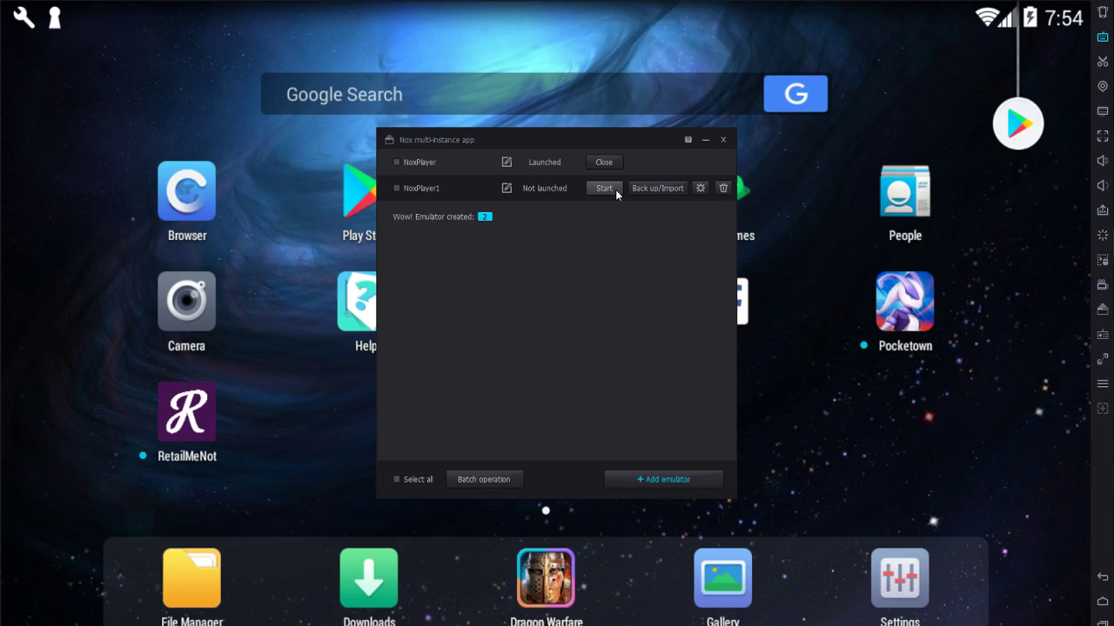
# Launch the NoxPlayer1 emulator and close its window while it is loading.
pyautogui.click(615, 190)
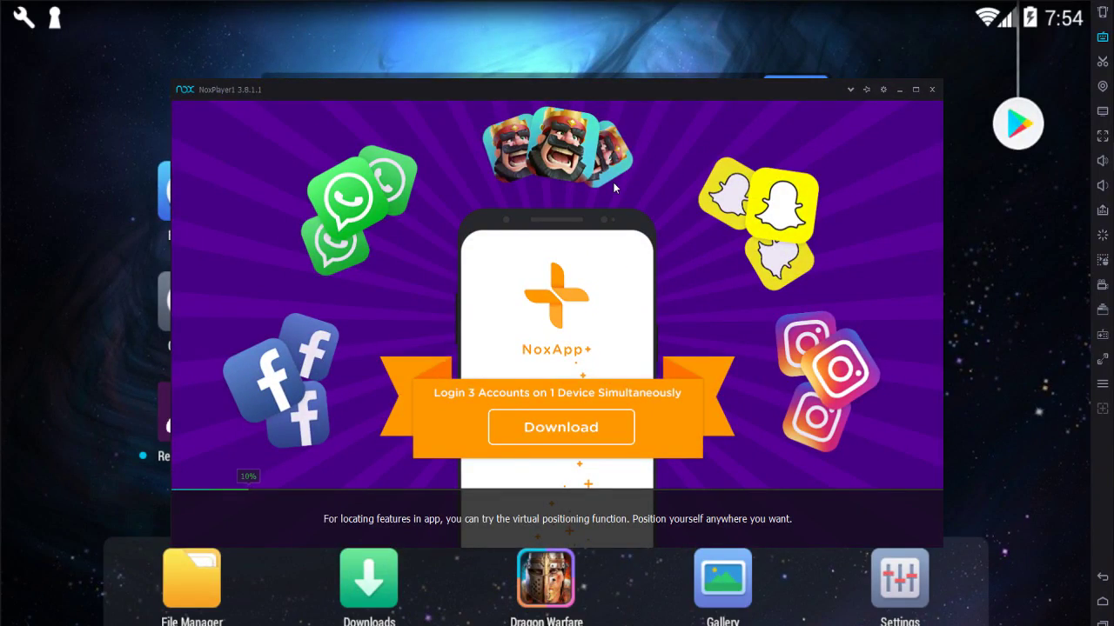
pyautogui.click(931, 89)
pyautogui.click(526, 350)
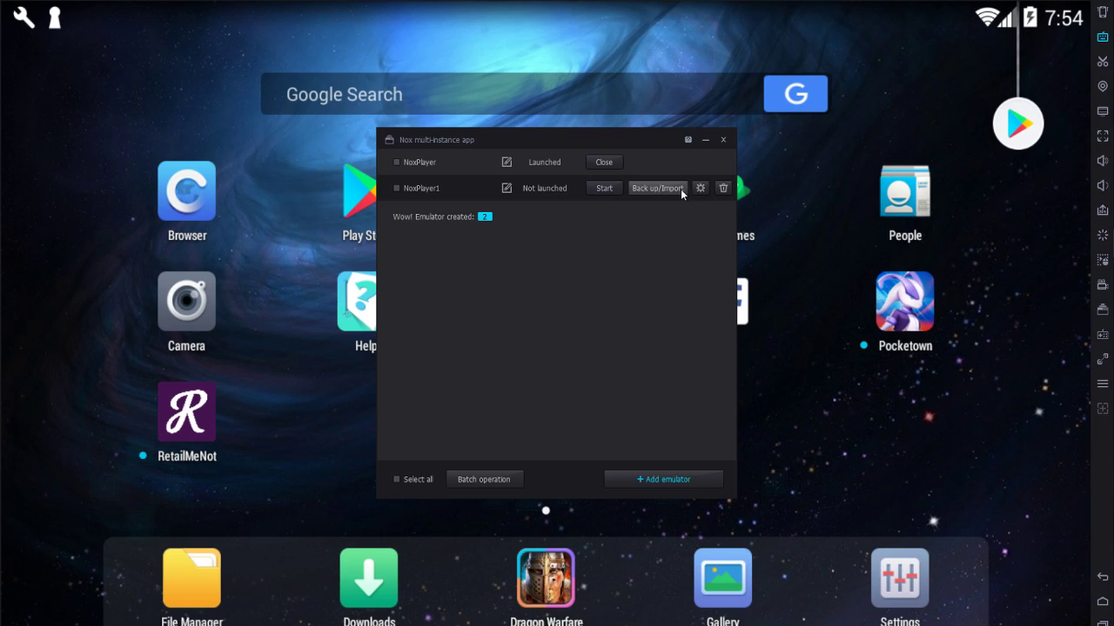
# Delete the NoxPlayer1 instance in the multi-instance app, confirm the deletion and leave the app.
pyautogui.click(723, 188)
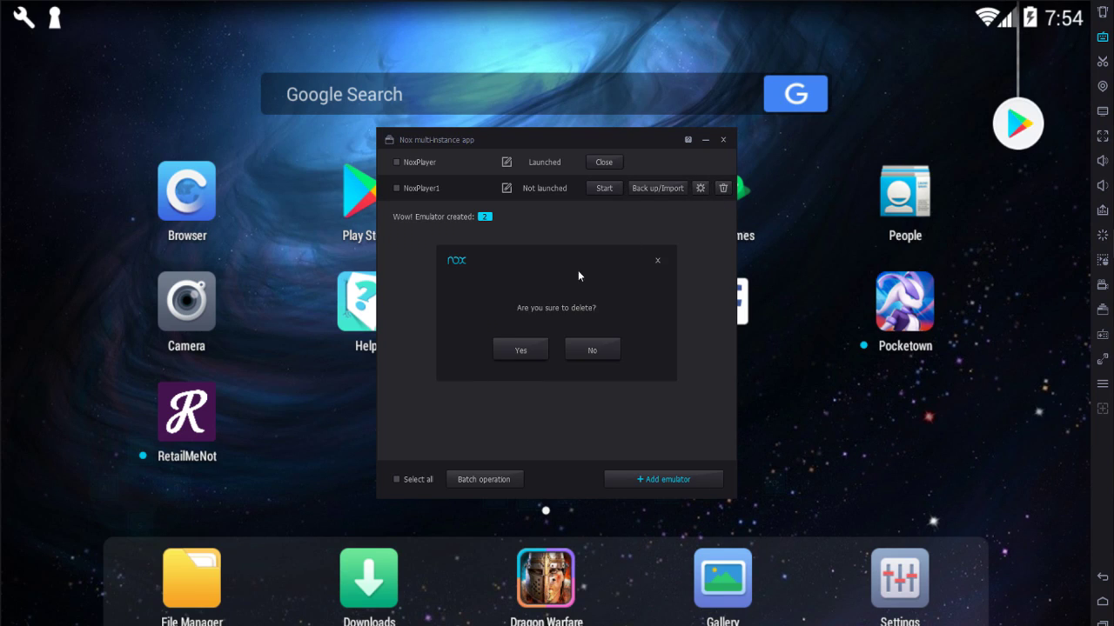
pyautogui.click(517, 348)
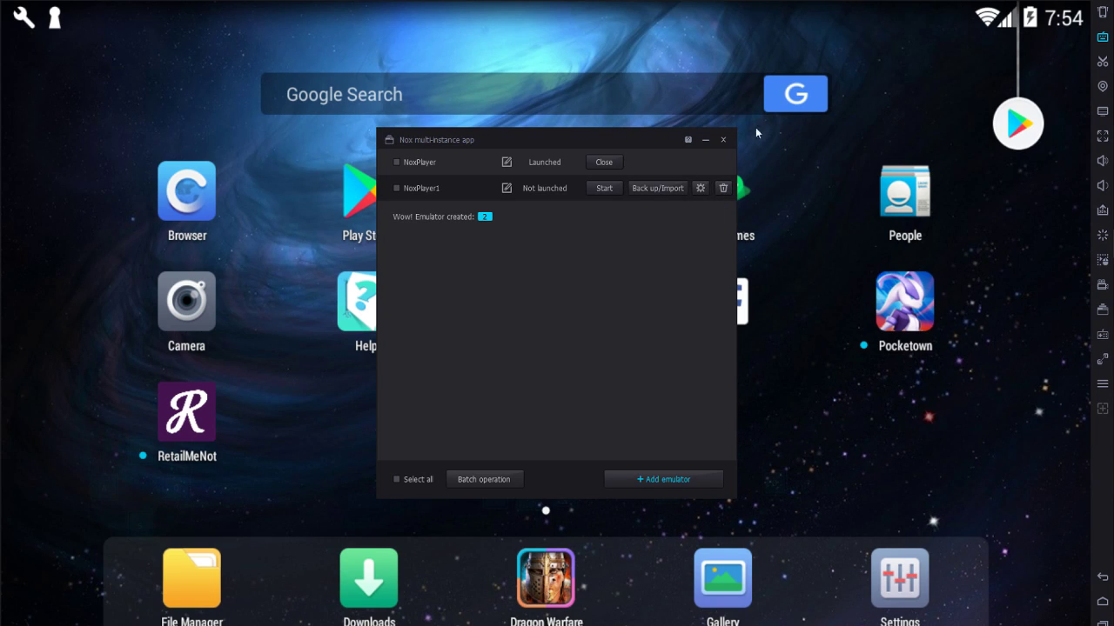
pyautogui.click(1051, 4)
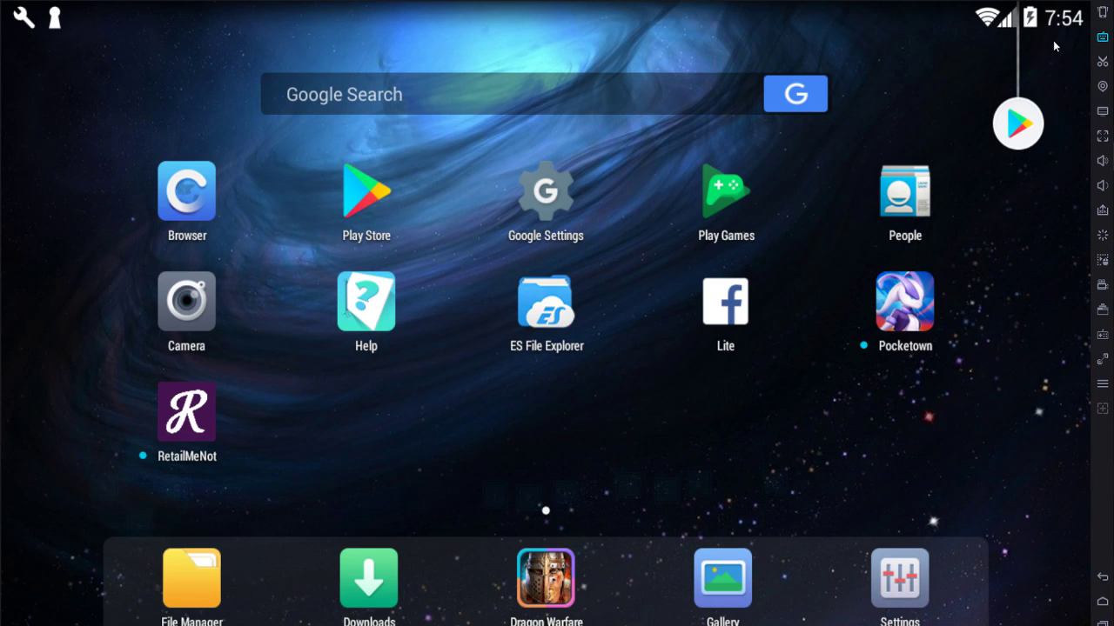
# Review the general, advanced, property, shortcut and interface pages of the emulator's system settings.
pyautogui.click(1053, 4)
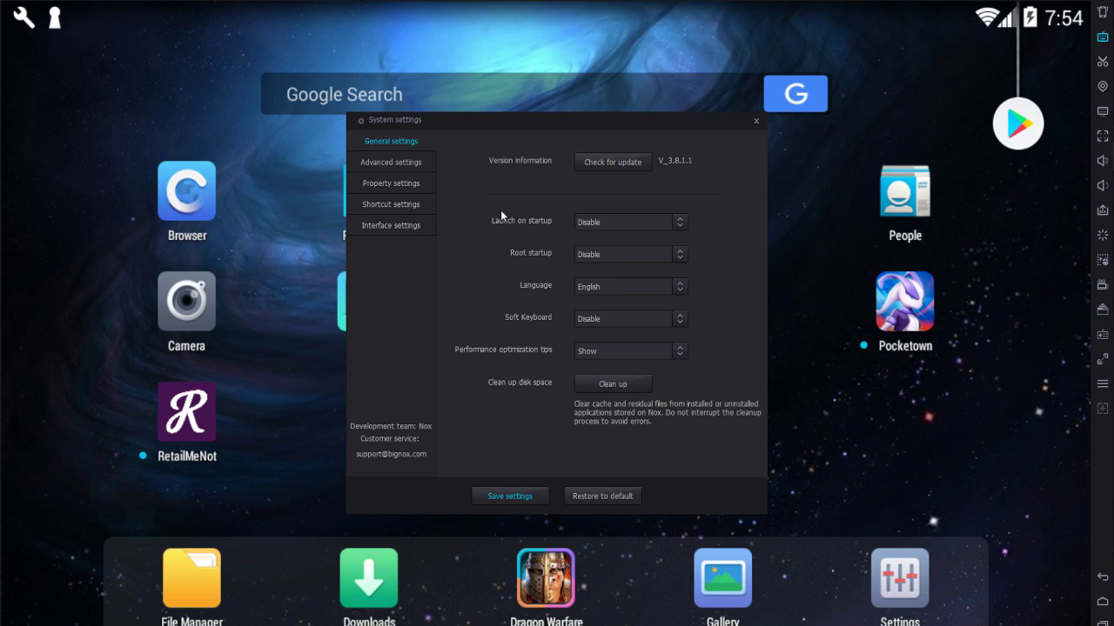
pyautogui.click(412, 163)
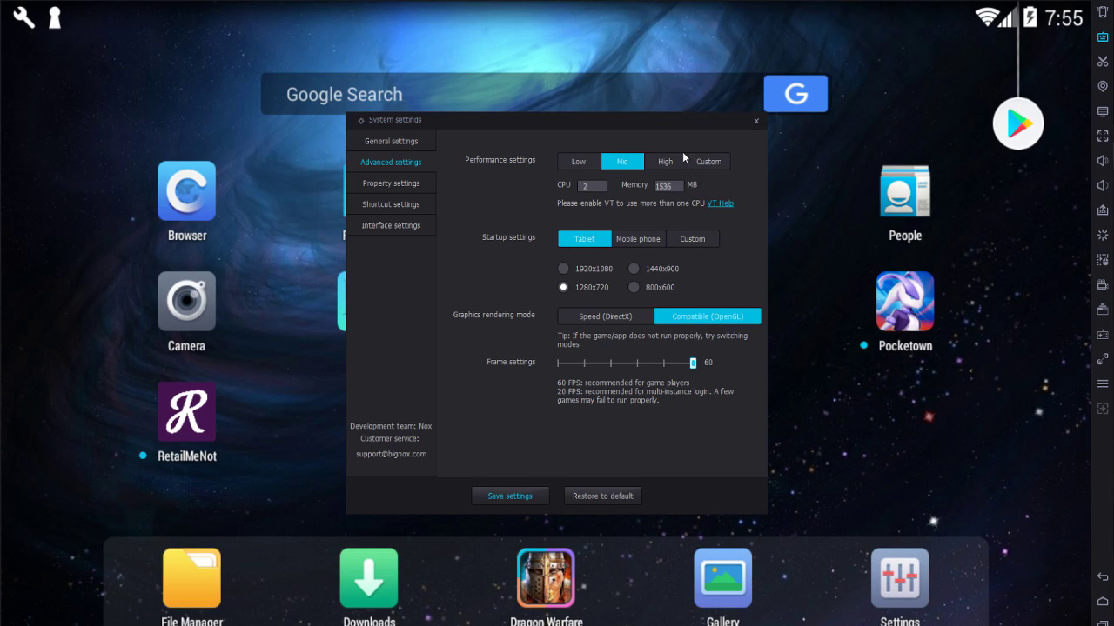
pyautogui.click(384, 184)
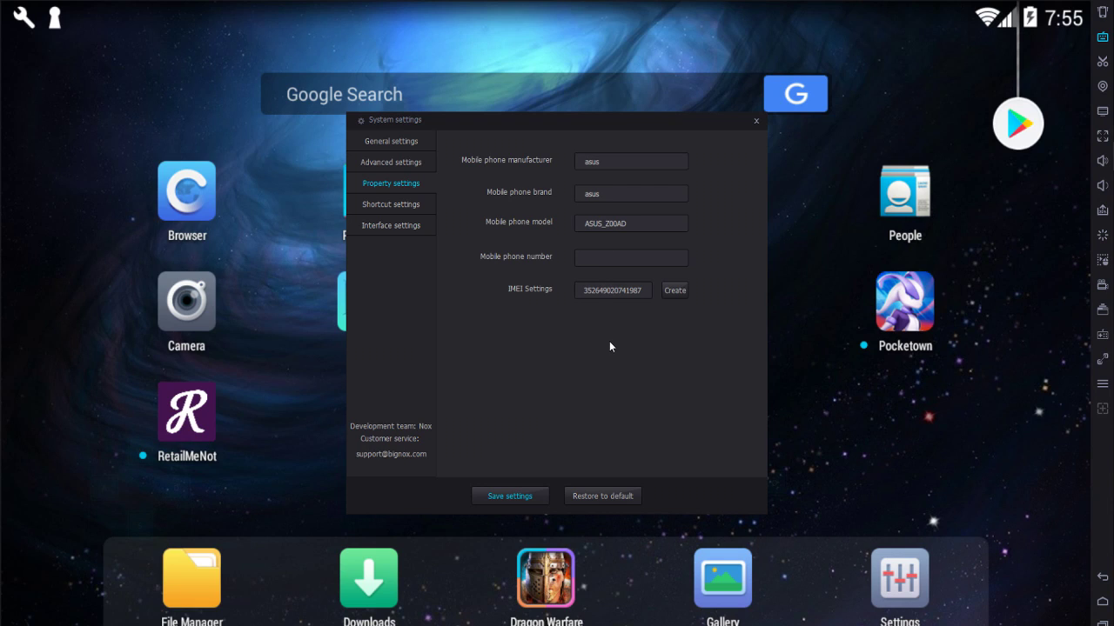
pyautogui.click(411, 206)
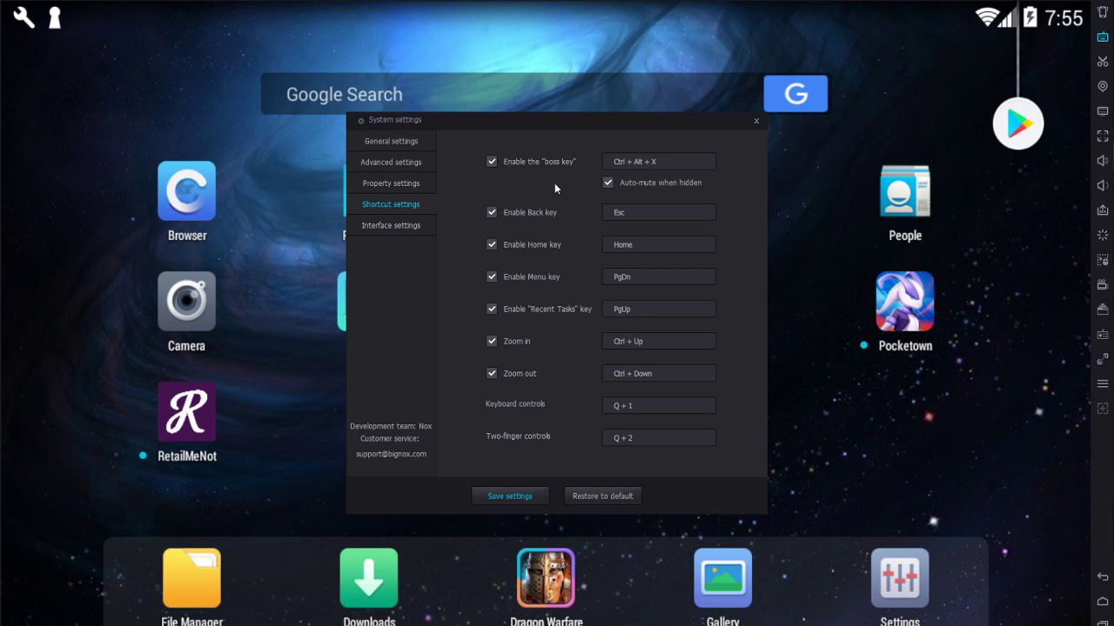
pyautogui.click(426, 226)
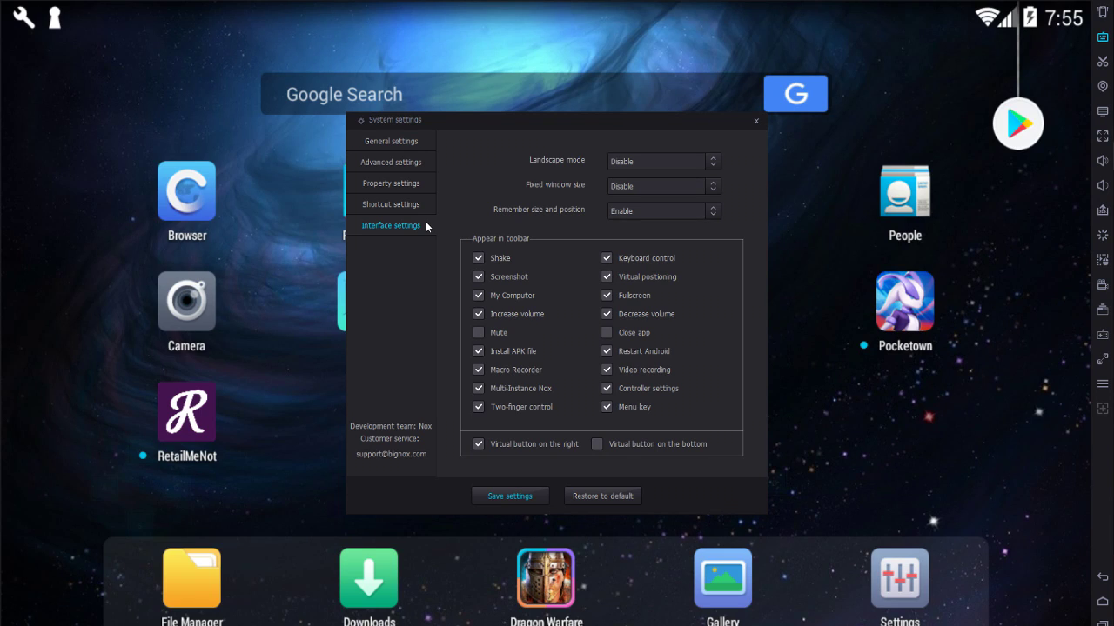
# Set Landscape mode and Fixed window size to Enable in the interface settings, and check the Remember size and position option.
pyautogui.click(653, 159)
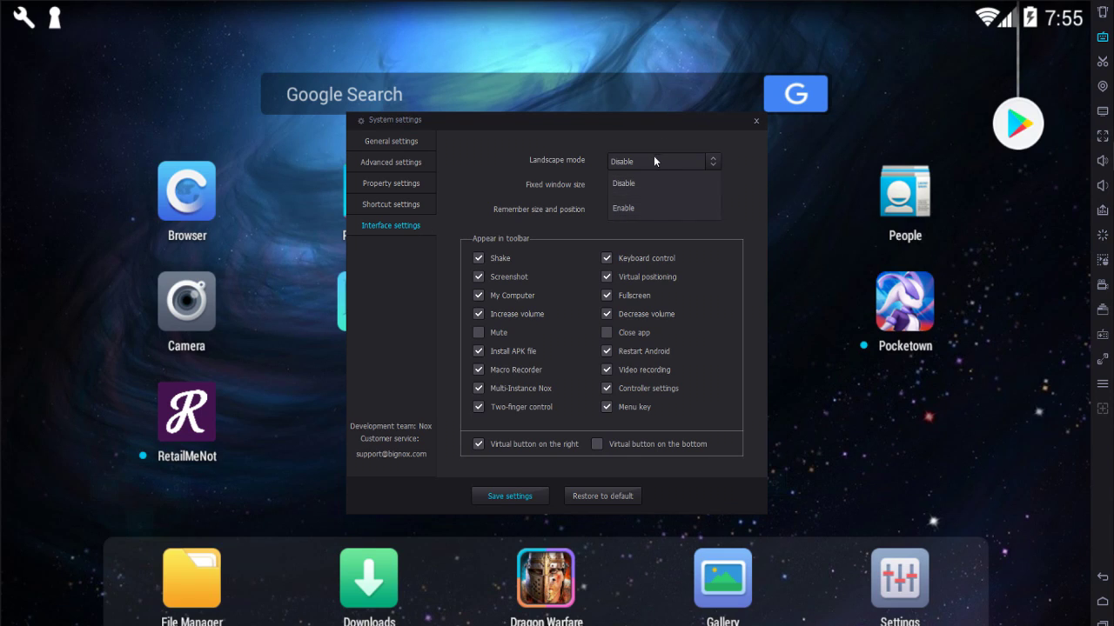
pyautogui.click(646, 206)
pyautogui.click(644, 183)
pyautogui.click(642, 228)
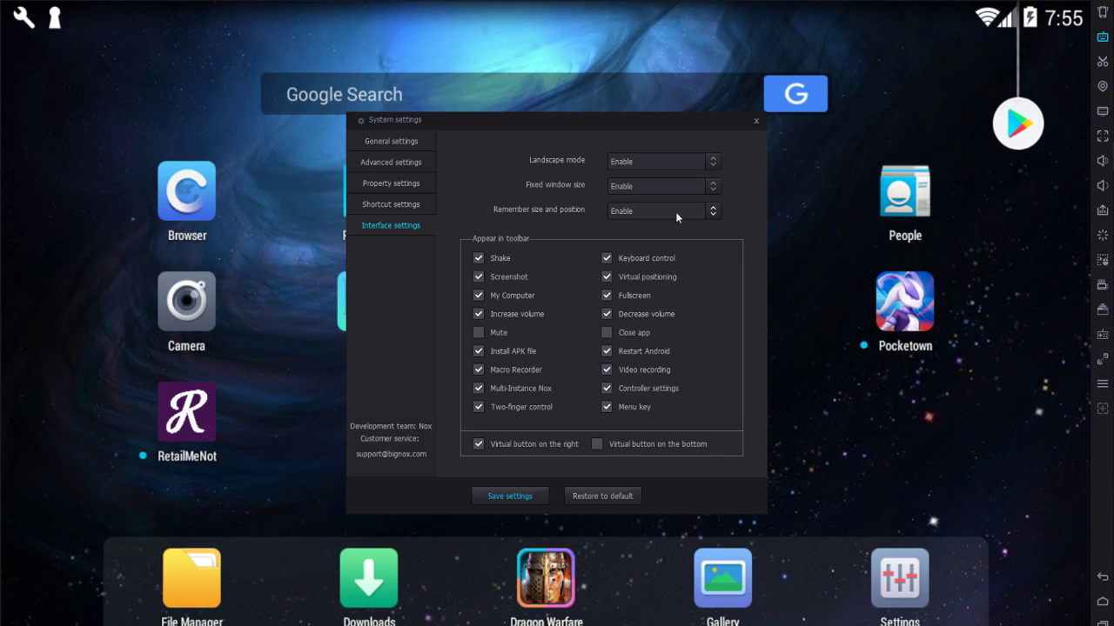
pyautogui.click(676, 211)
pyautogui.click(575, 216)
# Set Fixed window size and Landscape mode back to Disable, and close the system settings without saving.
pyautogui.click(648, 188)
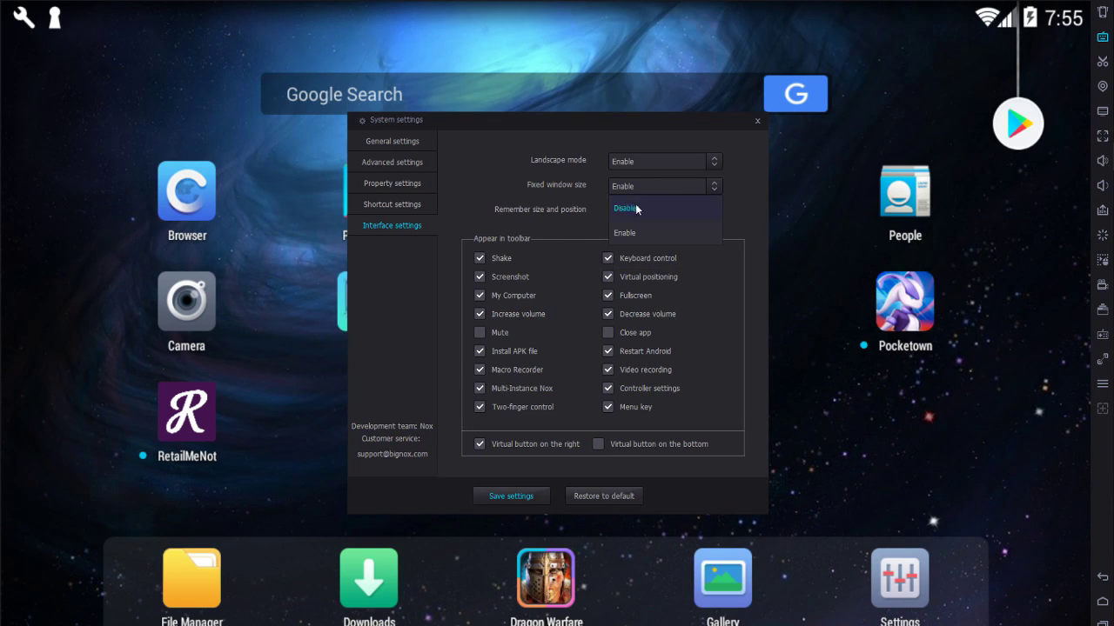
pyautogui.click(636, 209)
pyautogui.click(660, 160)
pyautogui.click(652, 184)
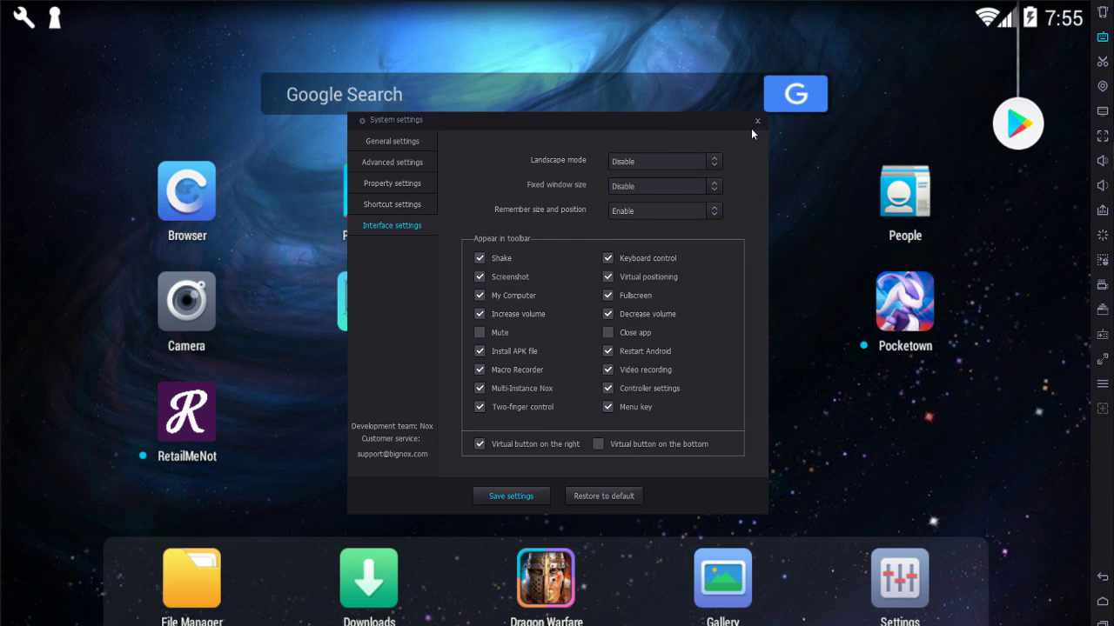
pyautogui.click(754, 125)
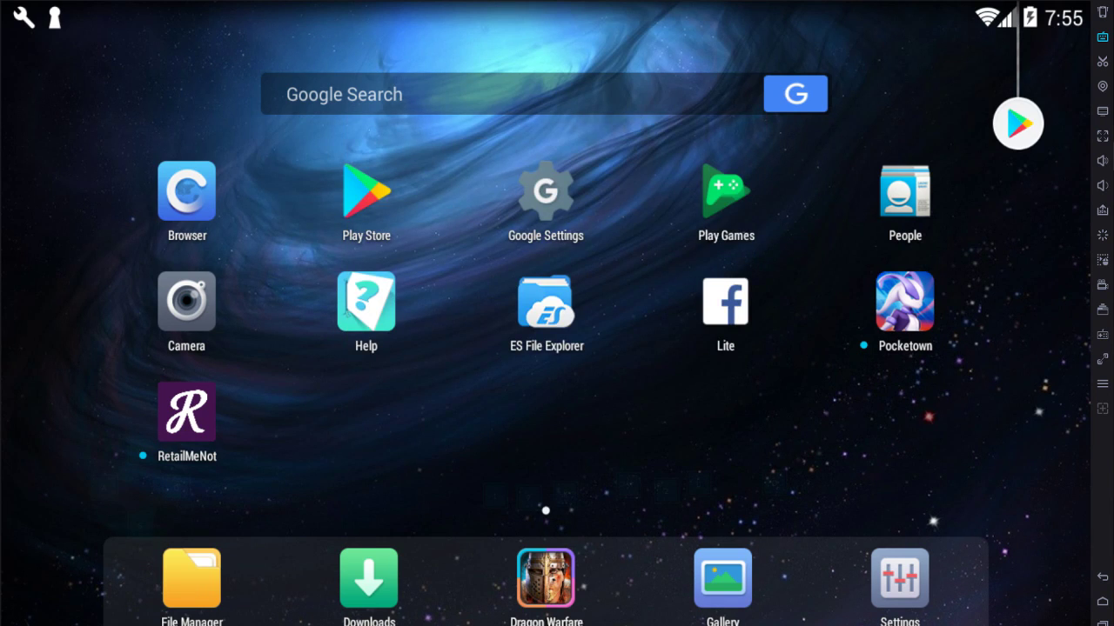
# Browse the ranked list of popular games and return to the emulator's home screen.
pyautogui.click(1101, 386)
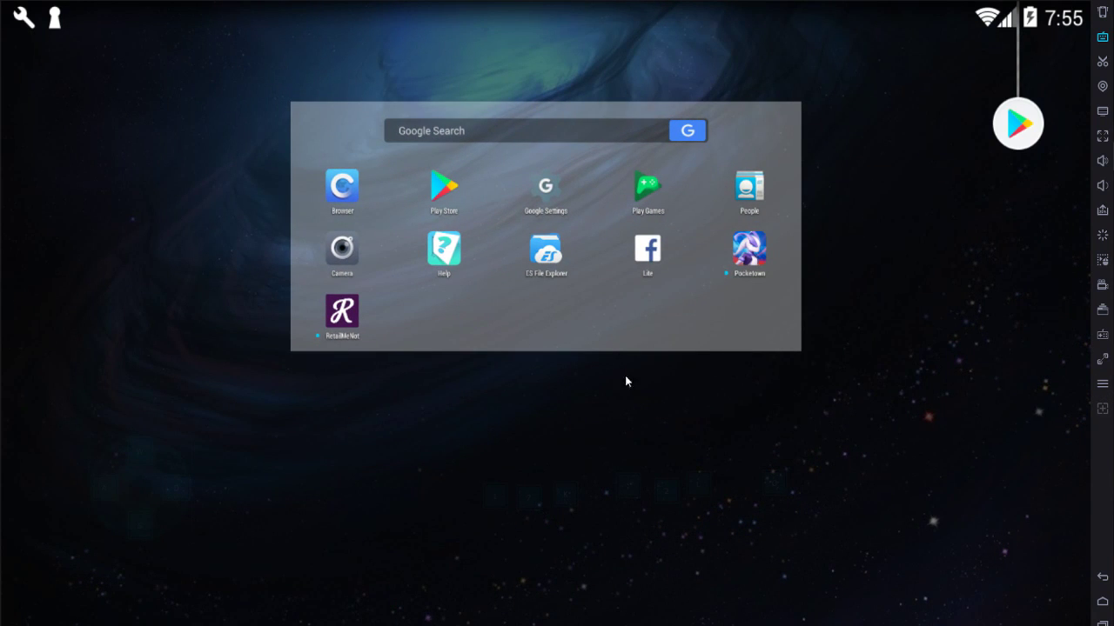
pyautogui.scroll(-5, 452, 444)
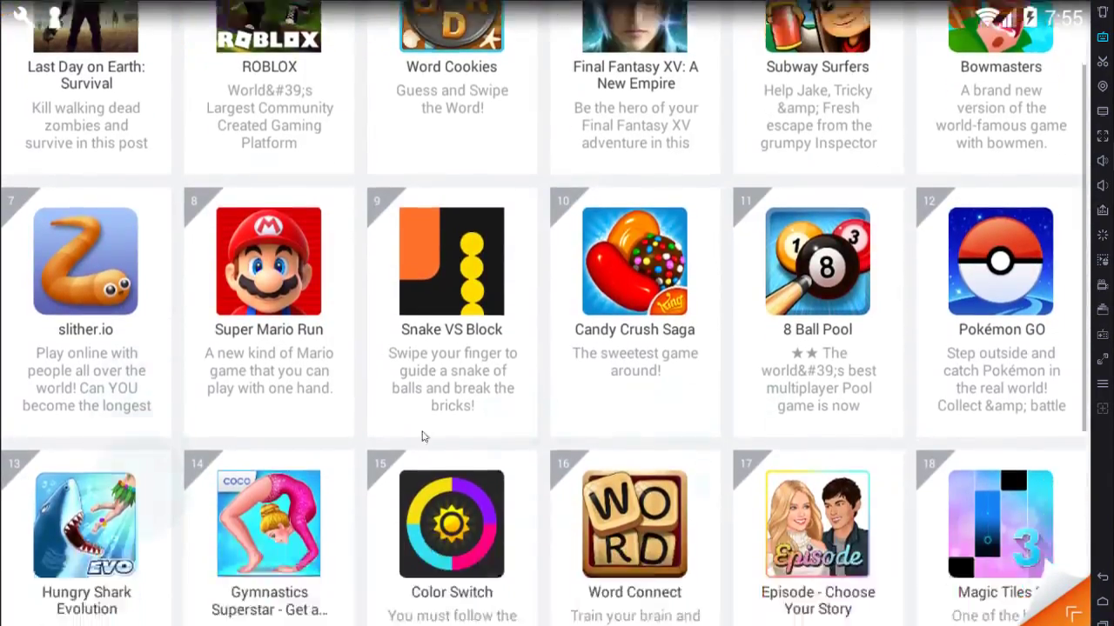
pyautogui.scroll(-10, 430, 517)
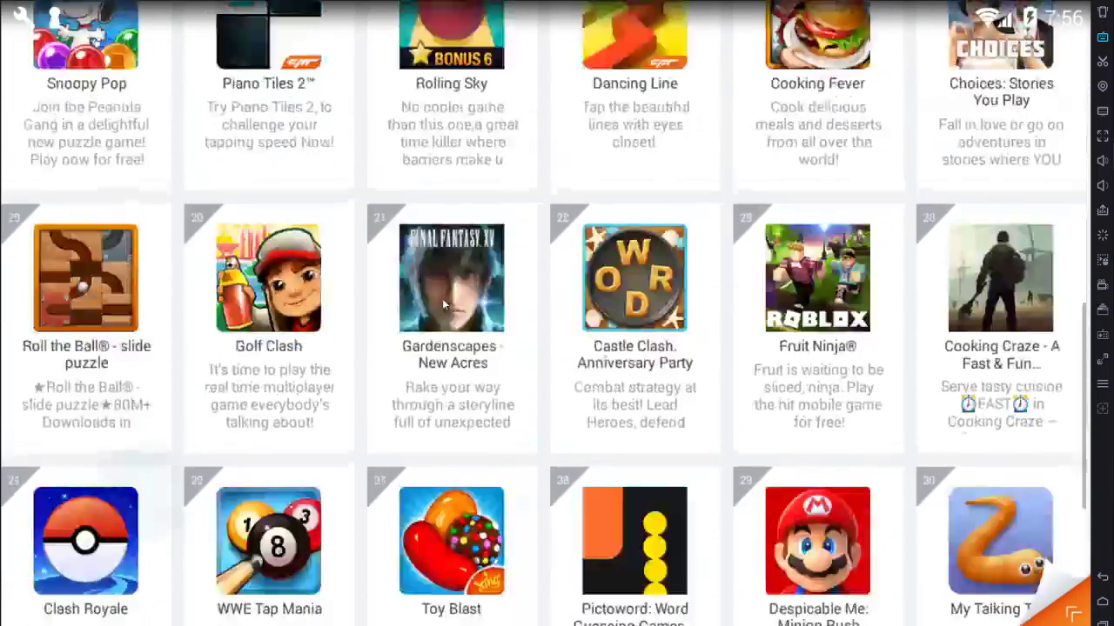
pyautogui.scroll(10, 499, 375)
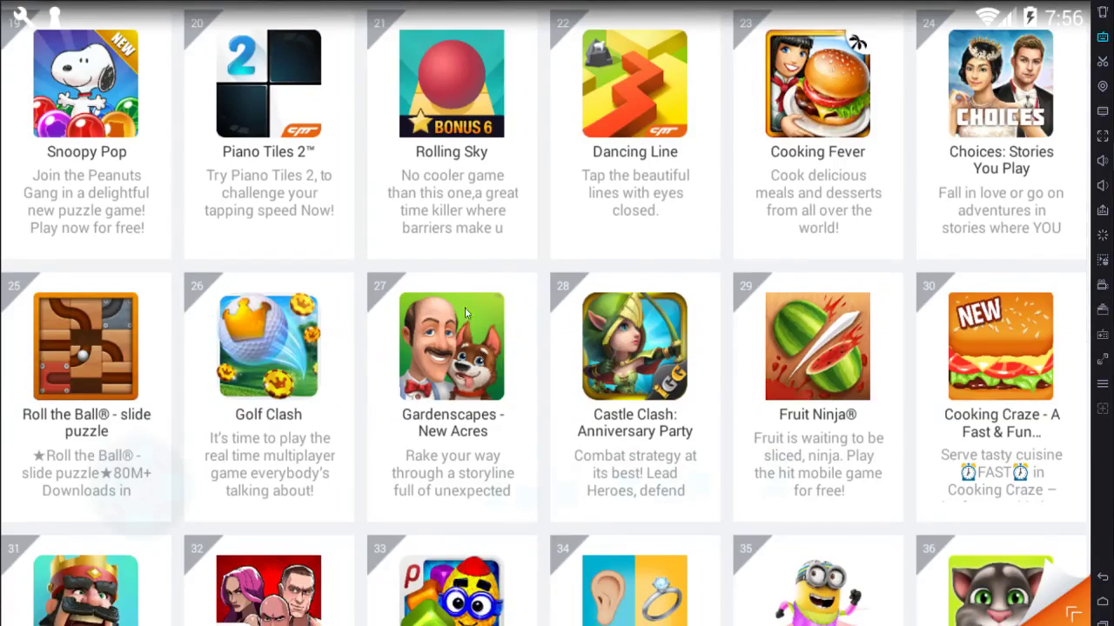
pyautogui.scroll(2, 499, 375)
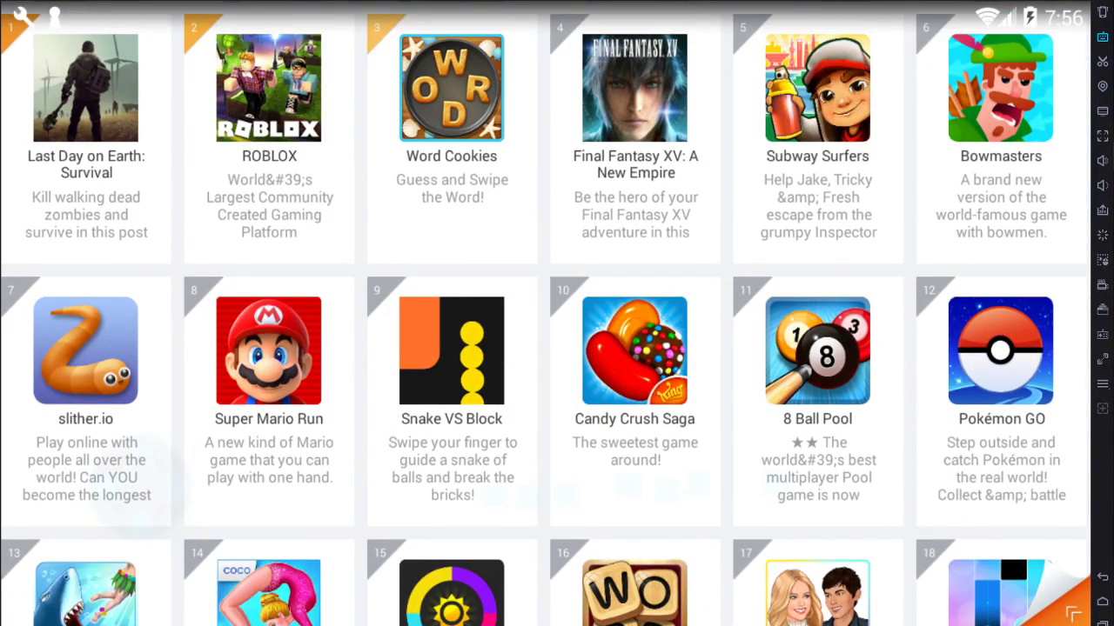
pyautogui.click(1101, 603)
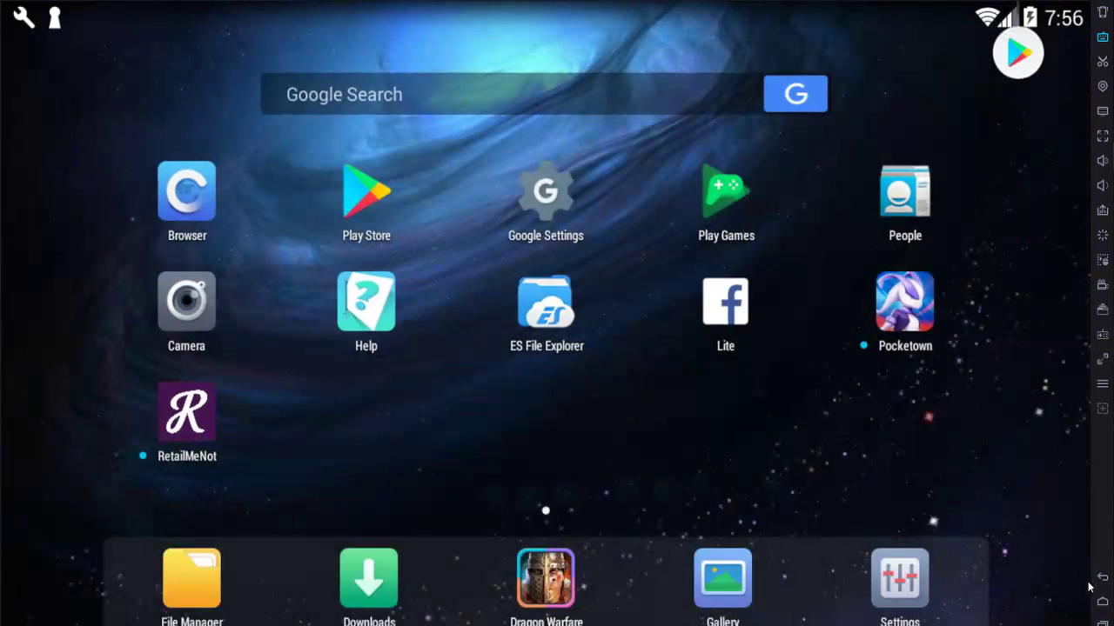
# View the toolbar options in the interface settings again, and look through the games list behind the hanging Play Store shortcut.
pyautogui.click(1102, 409)
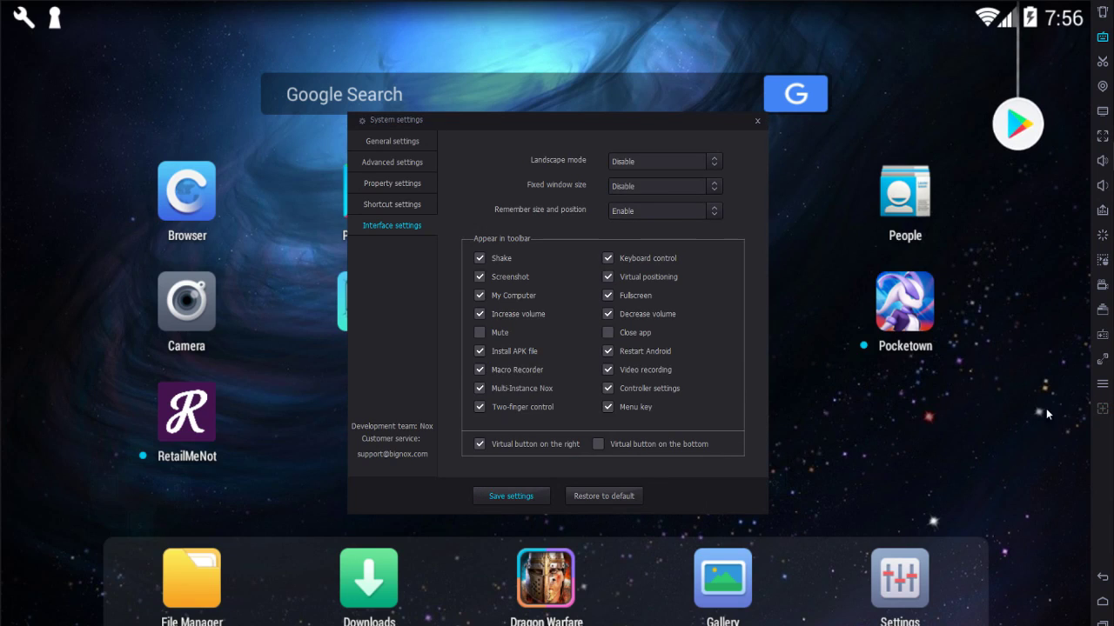
pyautogui.click(758, 121)
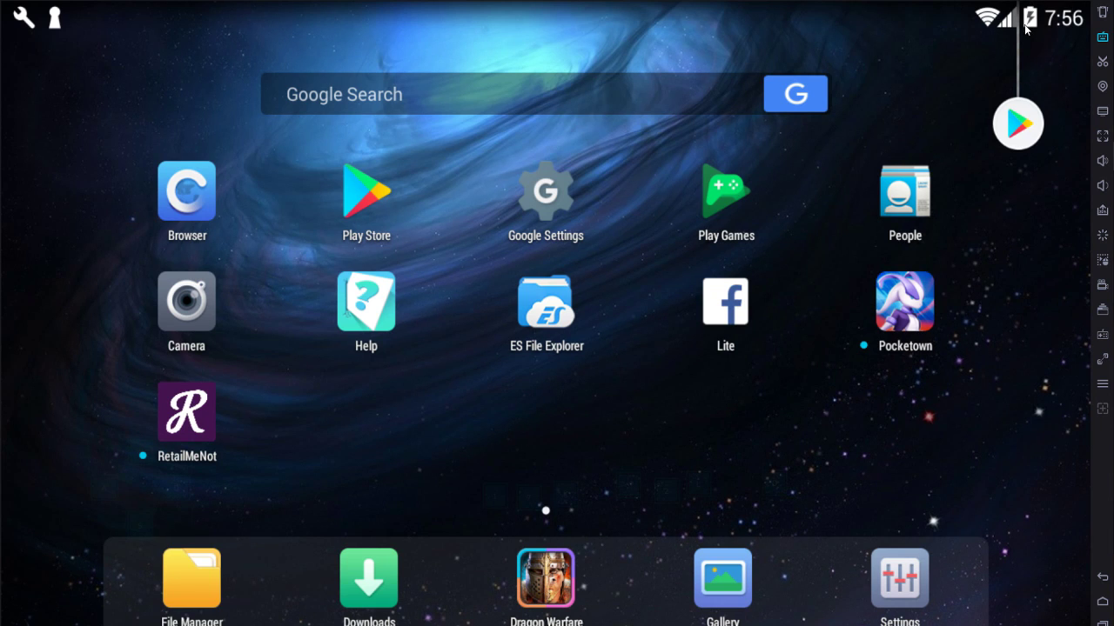
pyautogui.click(1018, 122)
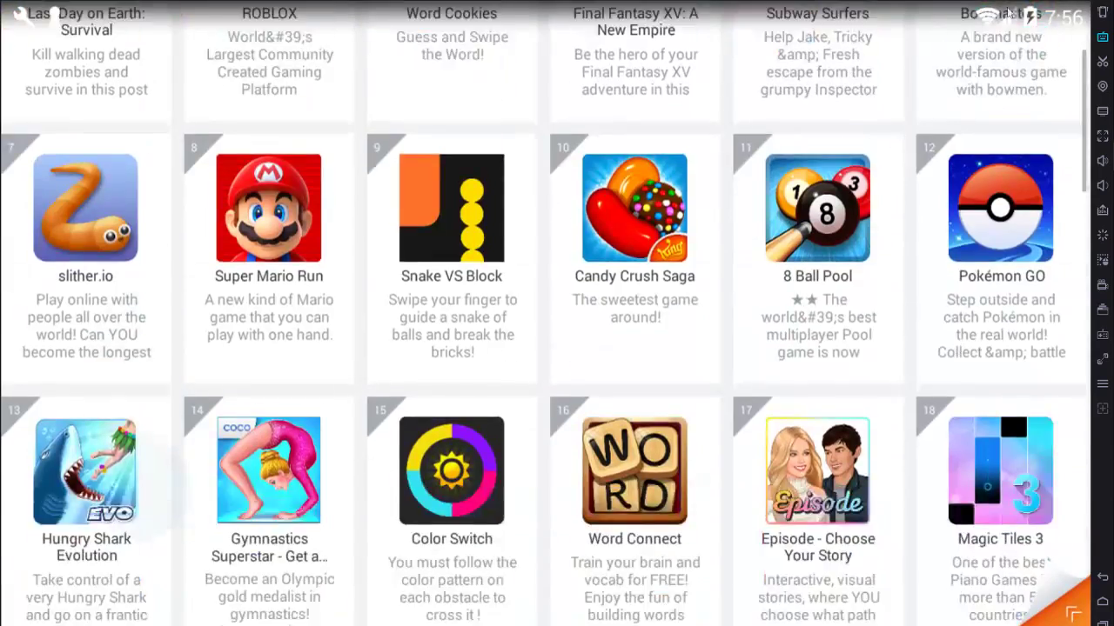
pyautogui.scroll(-10, 557, 348)
pyautogui.press('Escape')
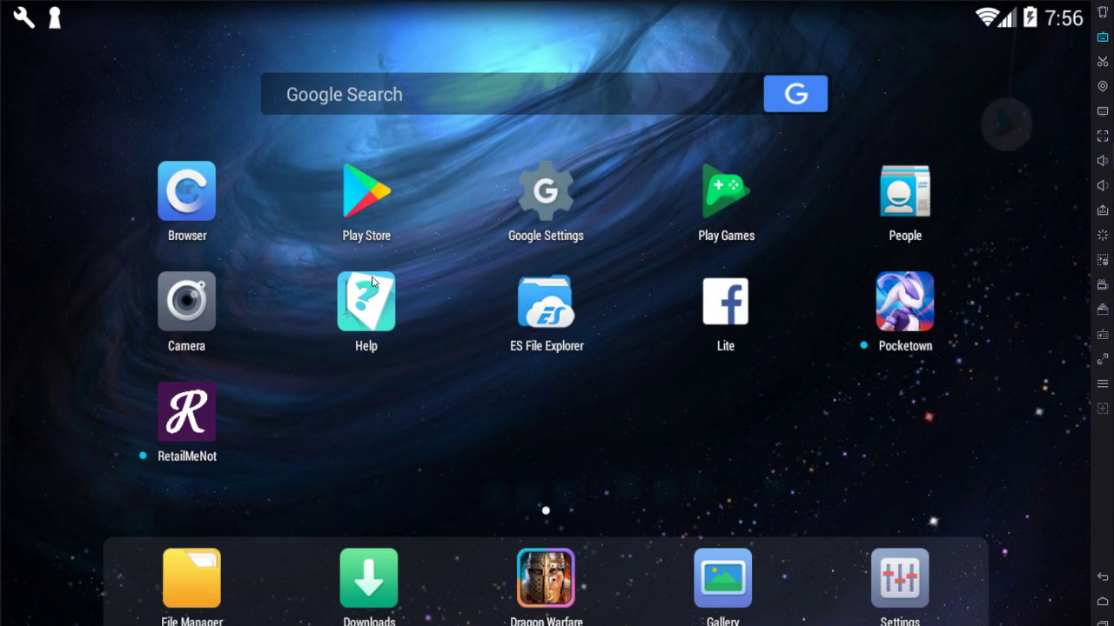
pyautogui.moveTo(775, 377); pyautogui.dragTo(169, 449)
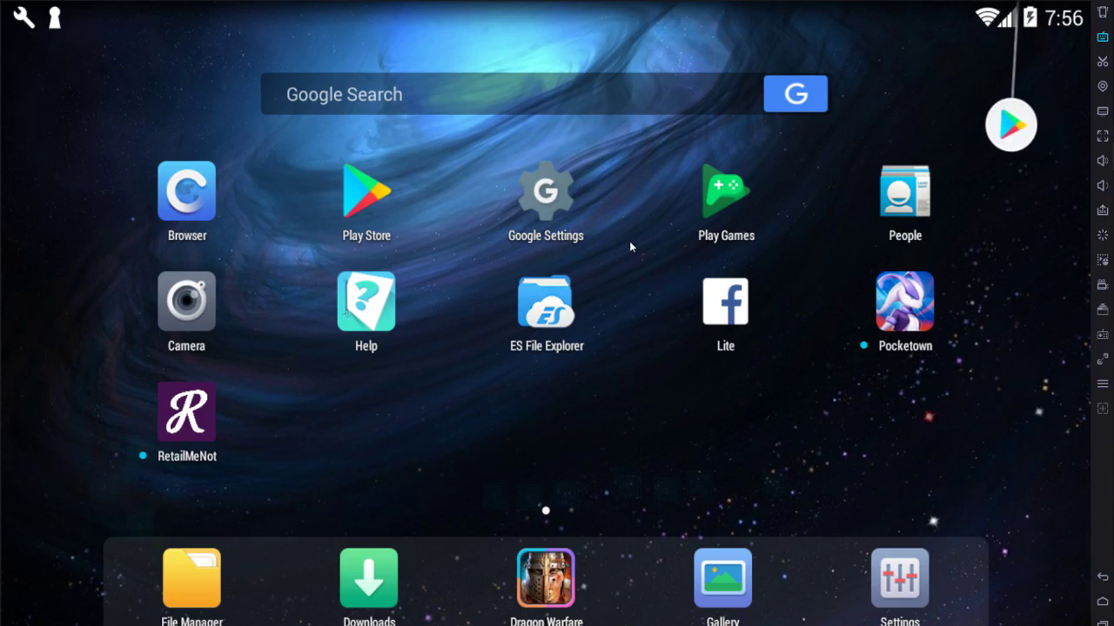
pyautogui.moveTo(204, 256); pyautogui.dragTo(504, 228)
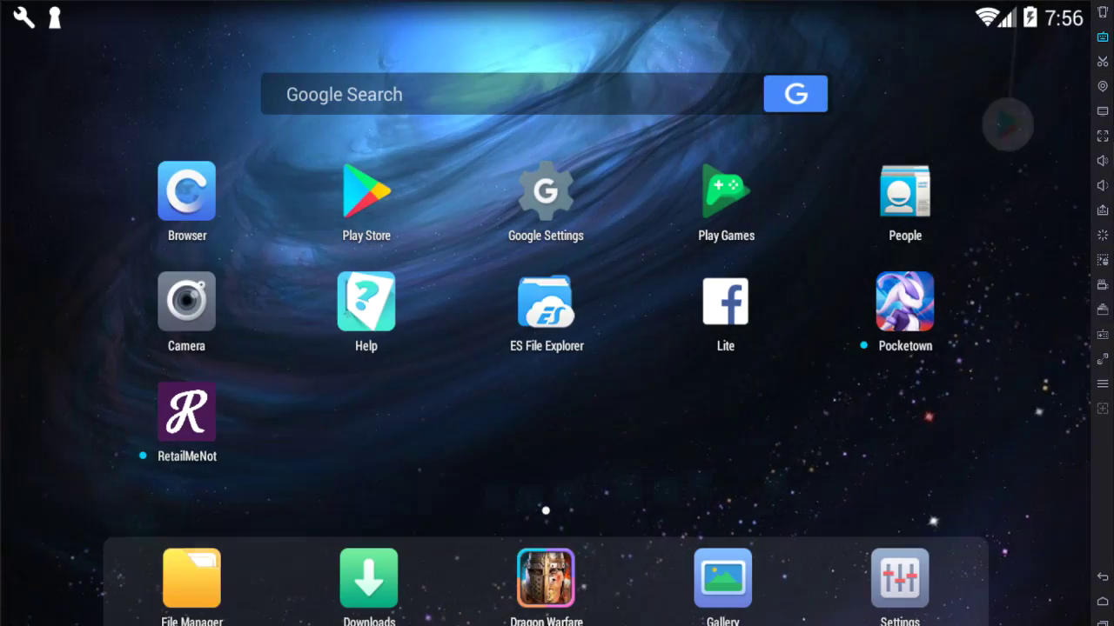
# View the additional Wireless & networks options in the Android settings and return to the main settings list.
pyautogui.click(901, 581)
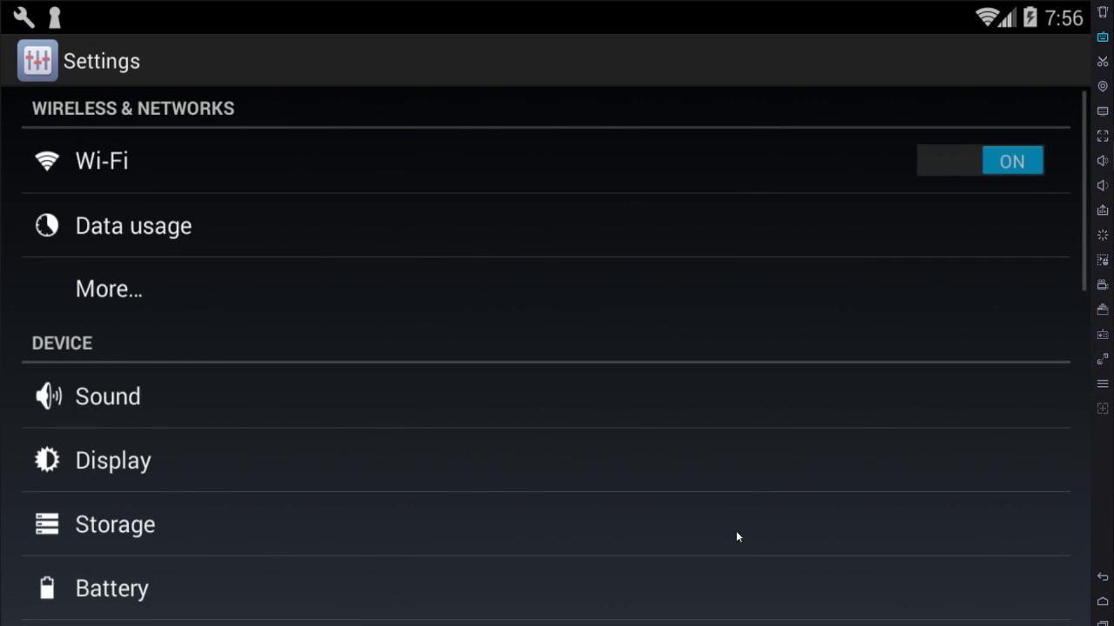
pyautogui.scroll(-1, 195, 174)
pyautogui.scroll(1, 194, 174)
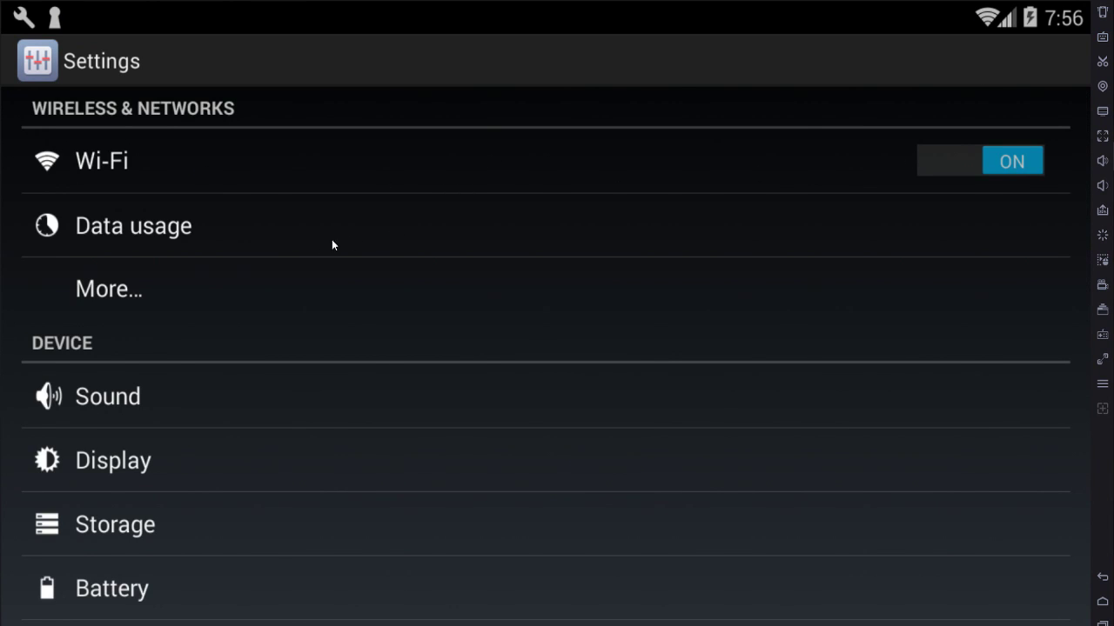
pyautogui.click(90, 291)
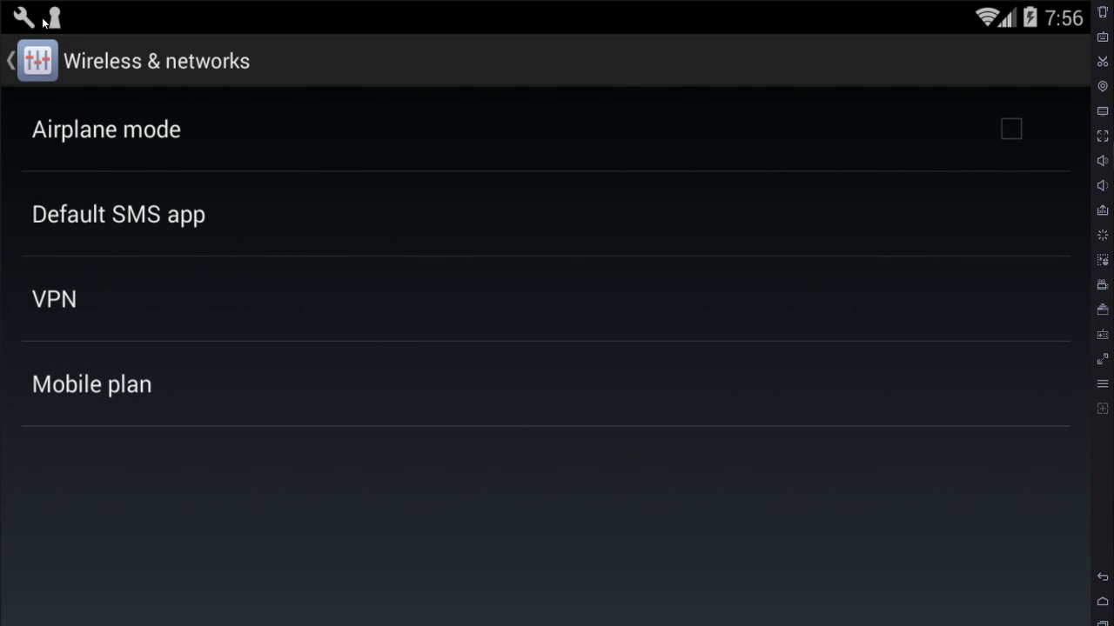
pyautogui.click(25, 59)
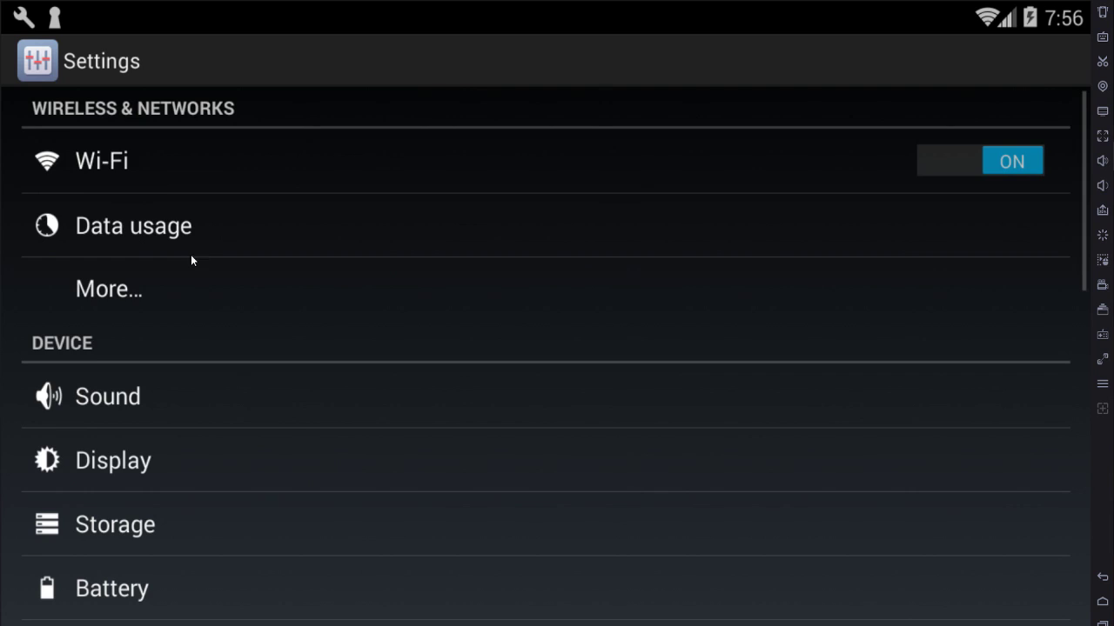
# Examine the list of downloaded apps in the Apps section of the Android settings.
pyautogui.scroll(-3, 190, 255)
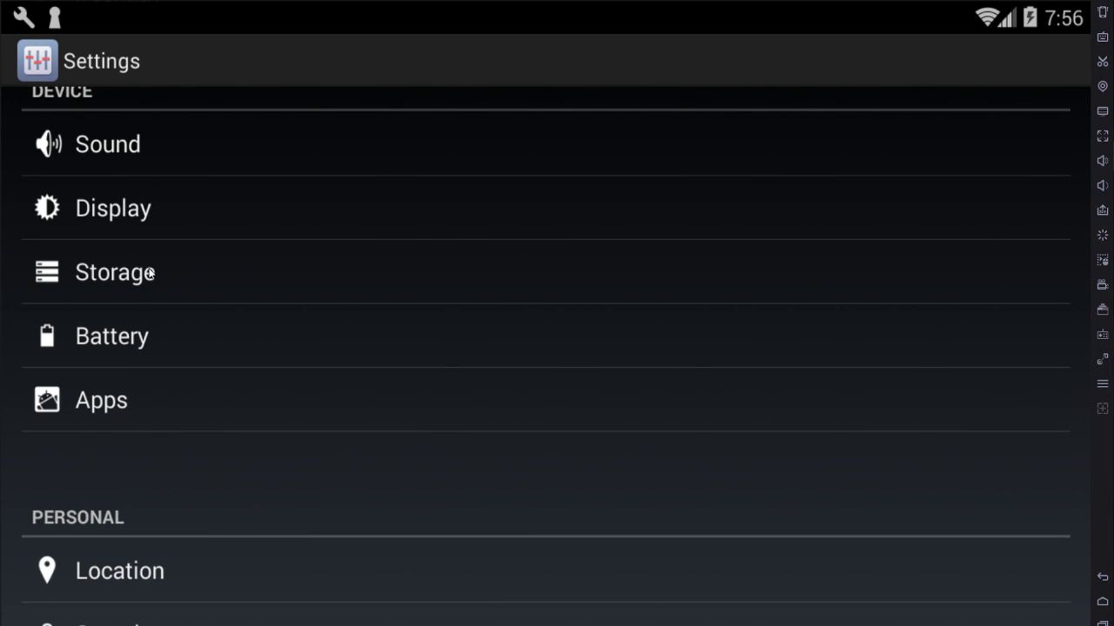
pyautogui.click(160, 407)
pyautogui.scroll(-2, 207, 380)
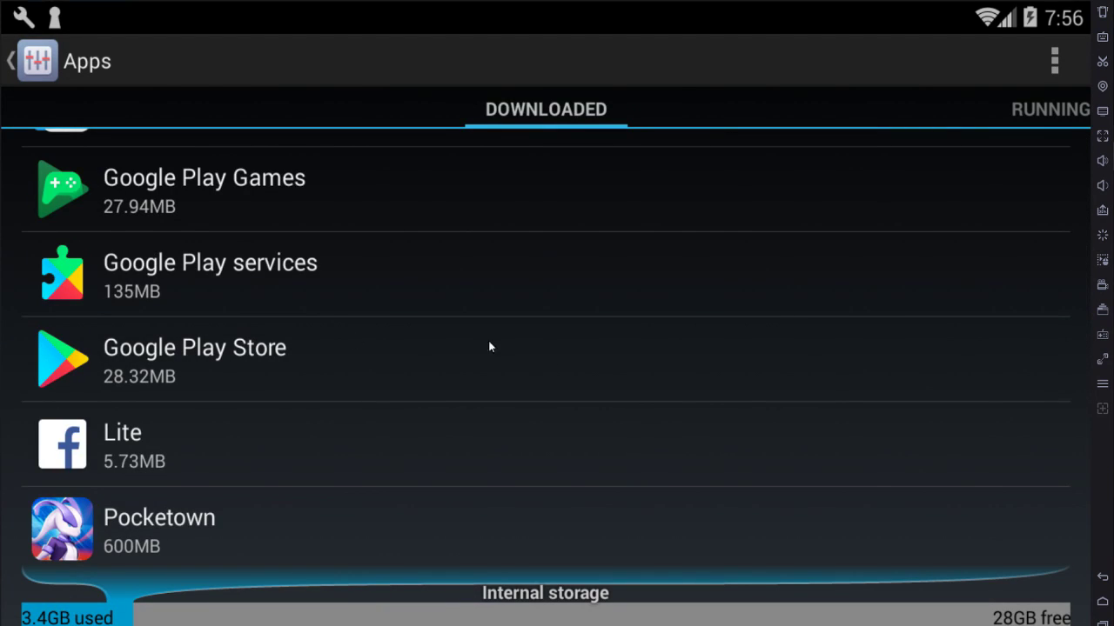
pyautogui.scroll(2, 435, 331)
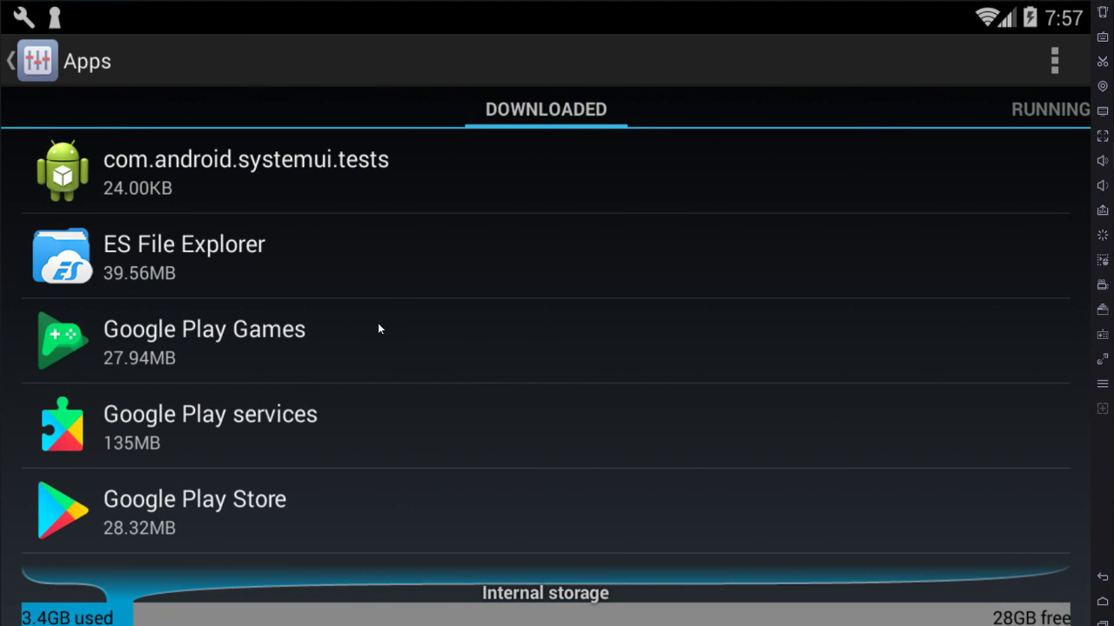
pyautogui.scroll(-2, 333, 312)
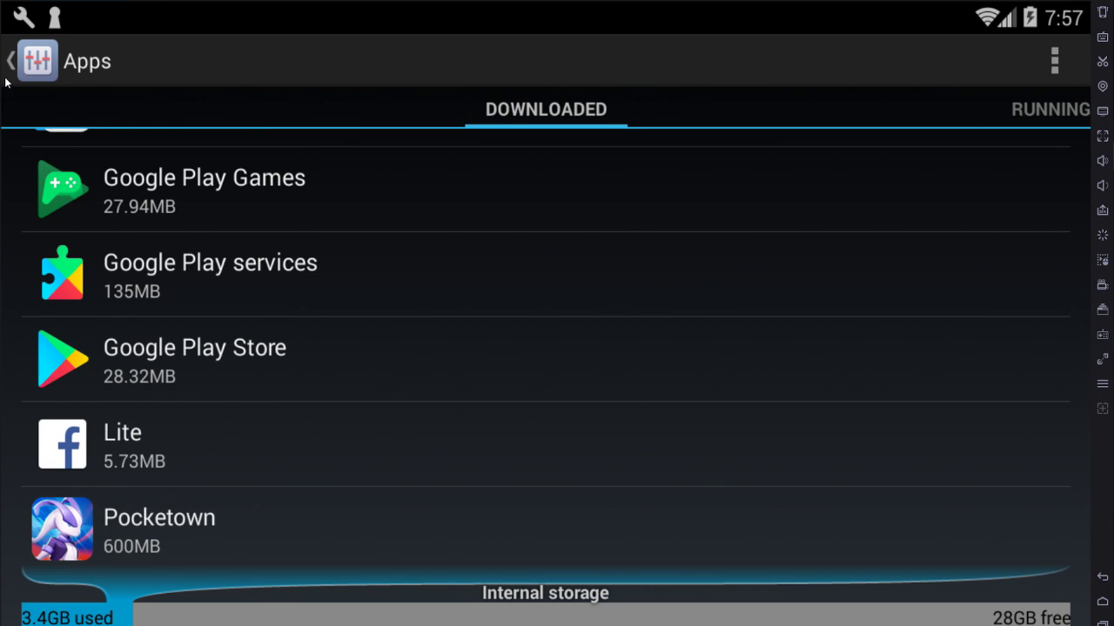
# Return to the main settings list and look through its Personal, Accounts and System sections.
pyautogui.click(12, 45)
pyautogui.scroll(-4, 257, 250)
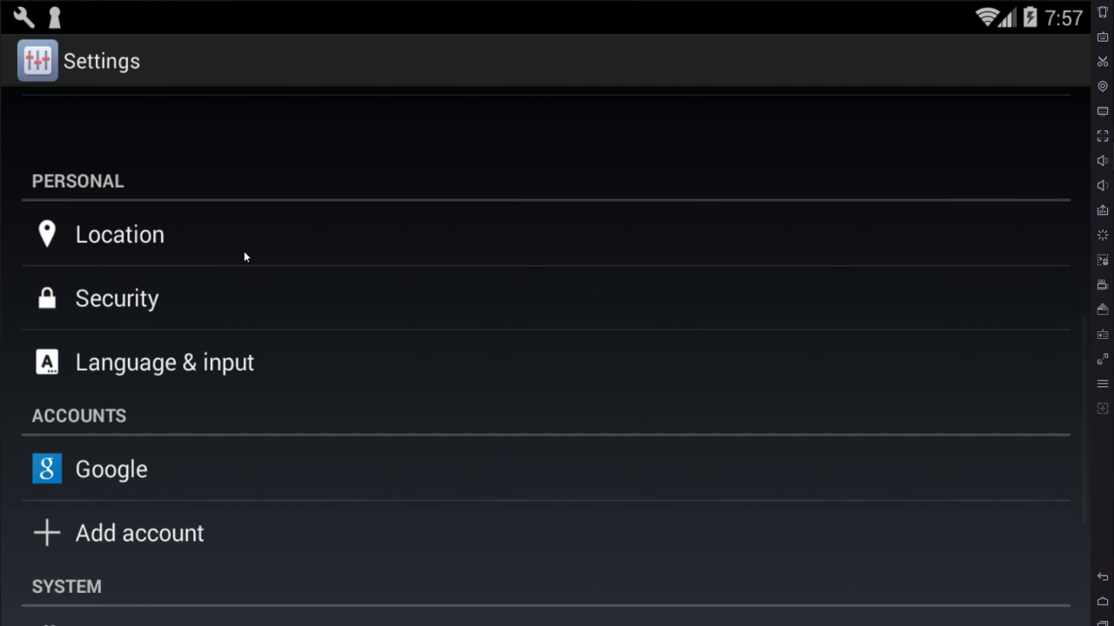
pyautogui.scroll(-3, 231, 253)
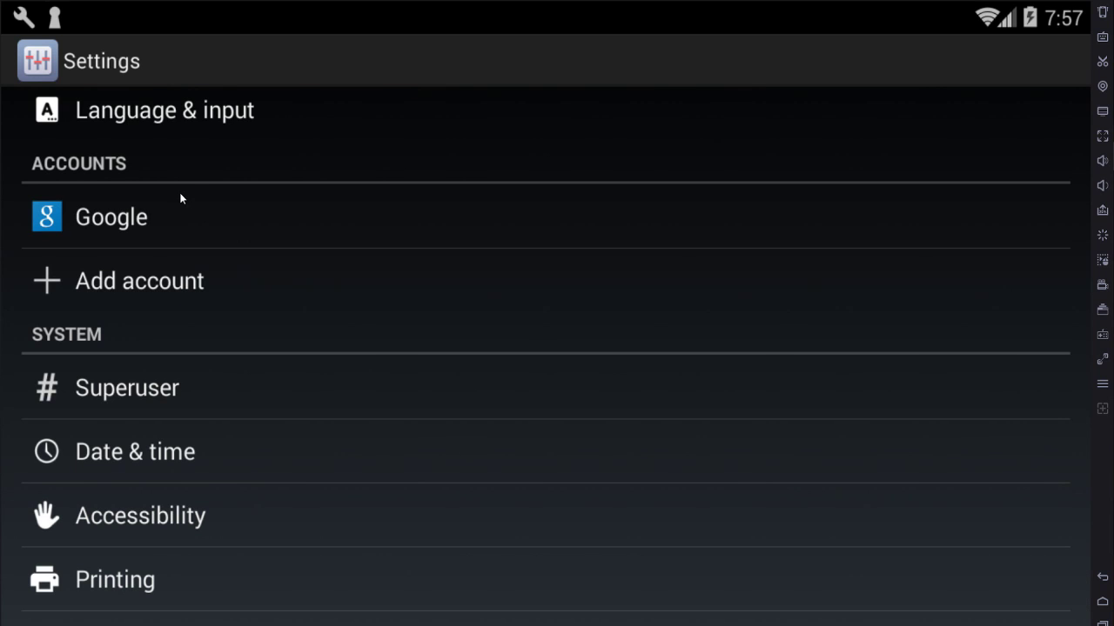
# View the Superuser and Printing pages in the System section of the Android settings, returning to the main settings list after each.
pyautogui.scroll(-1, 253, 348)
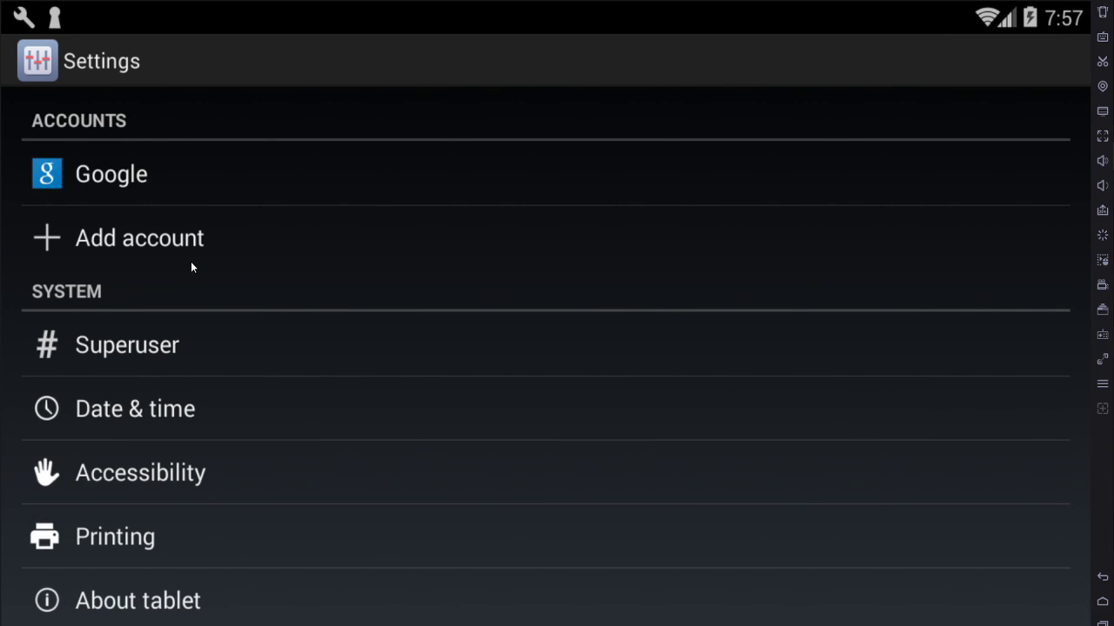
pyautogui.scroll(1, 191, 261)
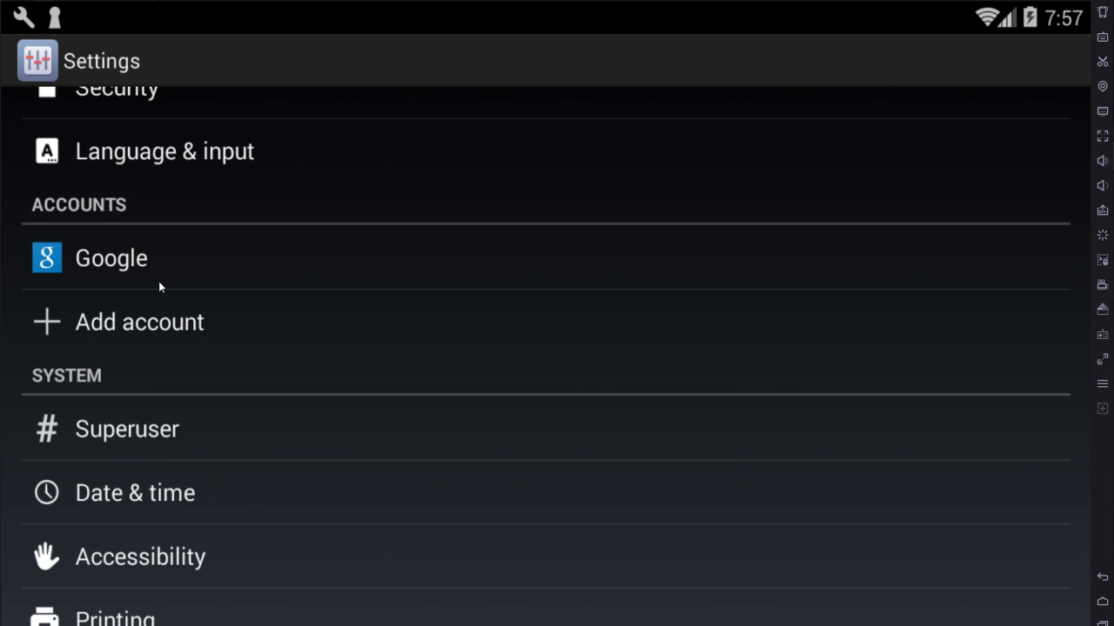
pyautogui.scroll(-1, 170, 265)
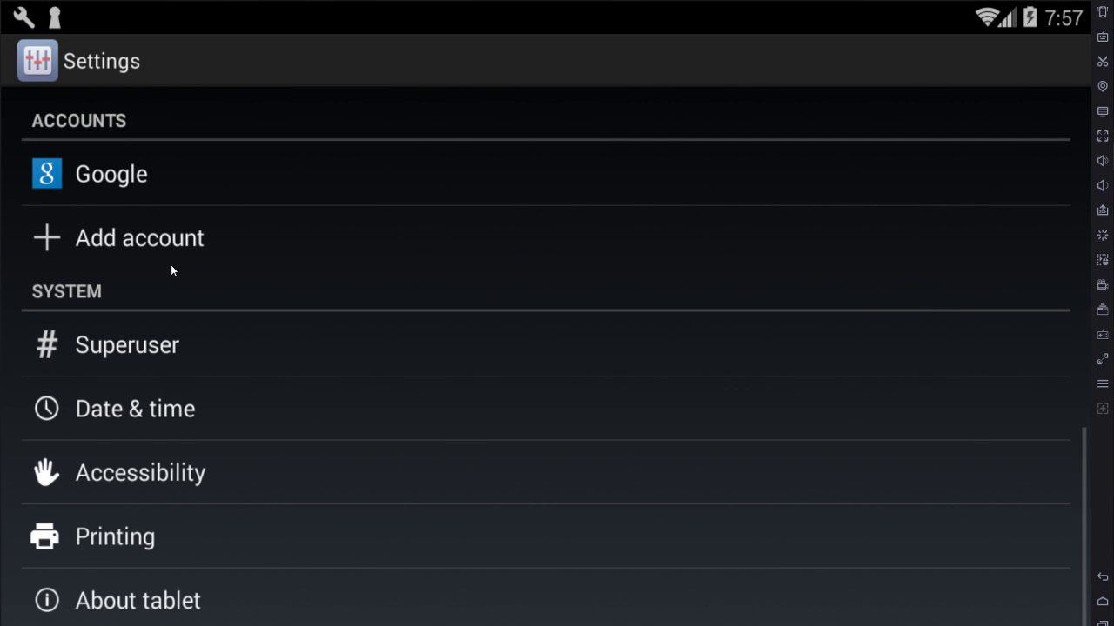
pyautogui.click(229, 347)
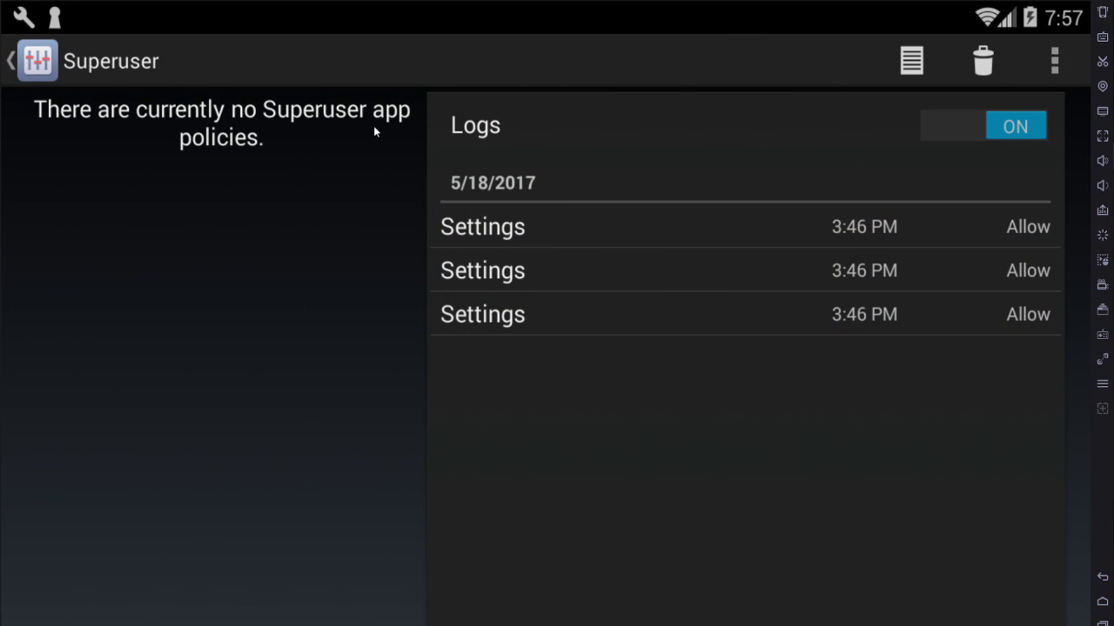
pyautogui.click(28, 63)
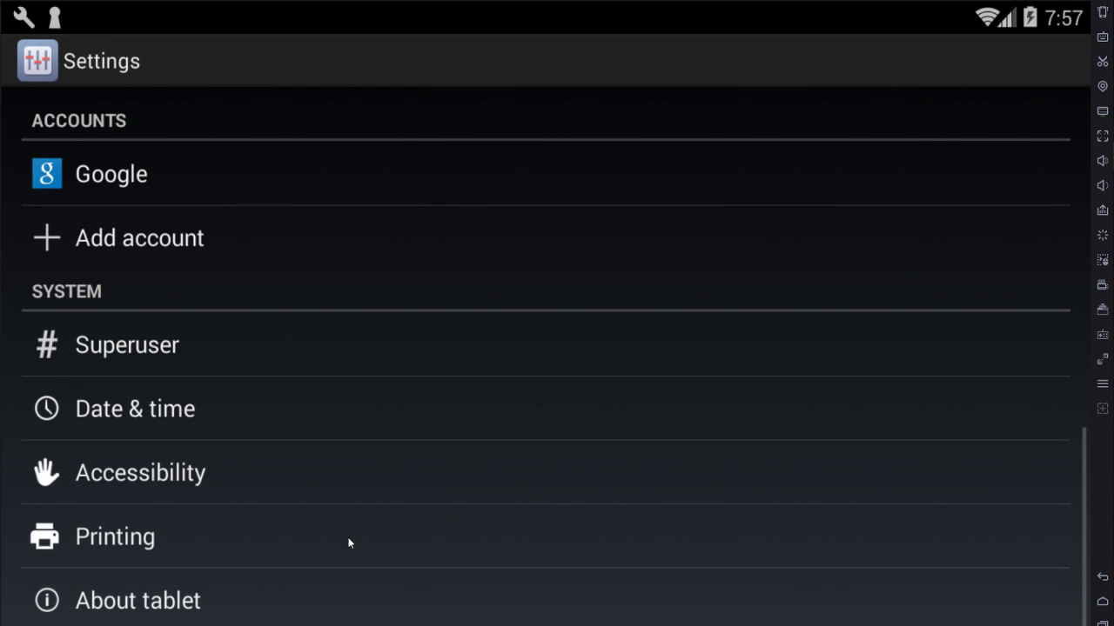
pyautogui.click(159, 533)
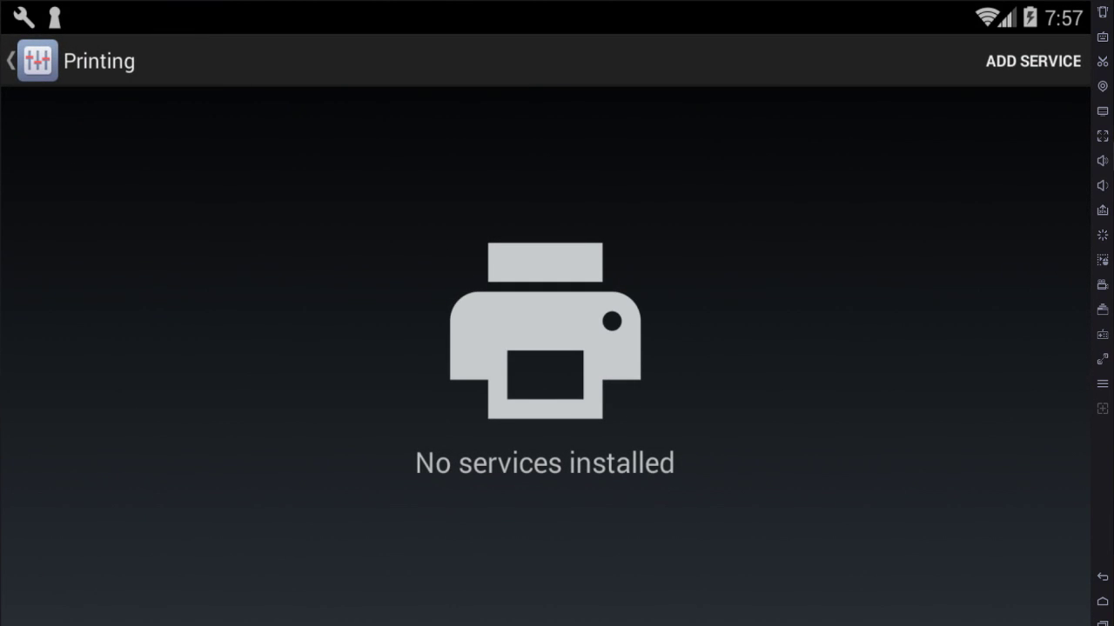
pyautogui.click(29, 79)
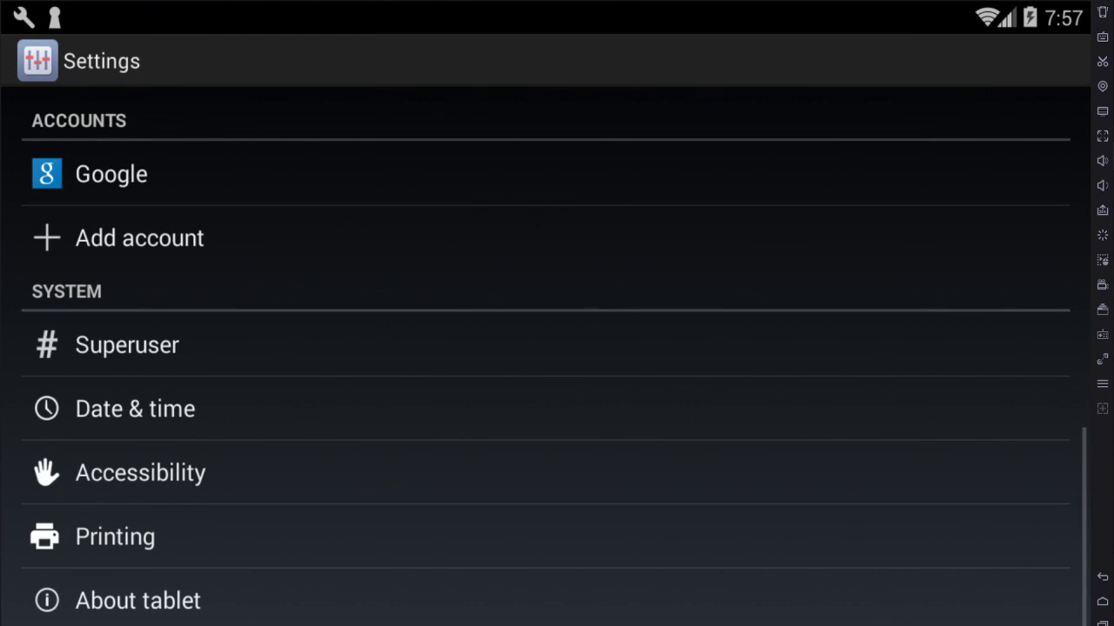
# Look through the About tablet details and return to the main settings list.
pyautogui.click(198, 609)
pyautogui.scroll(-1, 239, 391)
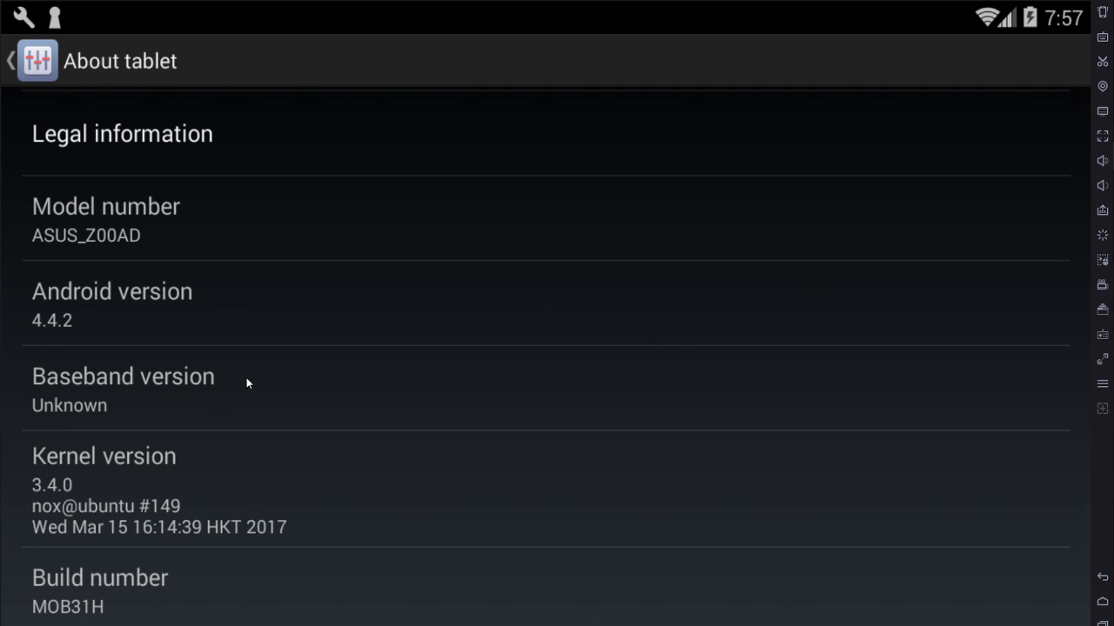
pyautogui.scroll(1, 246, 378)
pyautogui.click(36, 60)
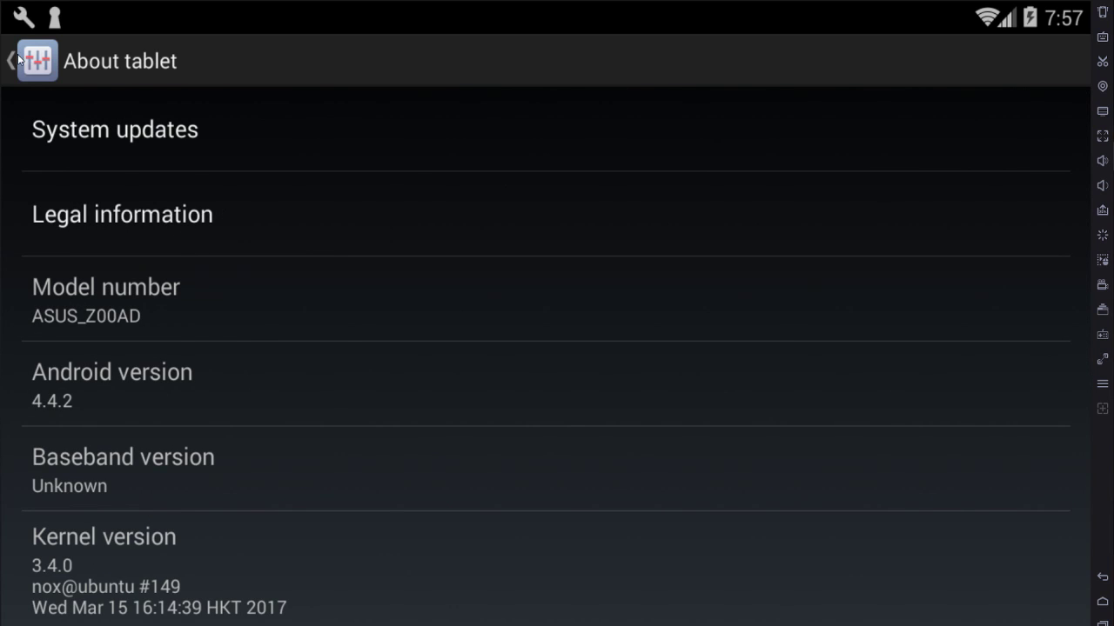
pyautogui.moveTo(52, 8); pyautogui.dragTo(278, 99)
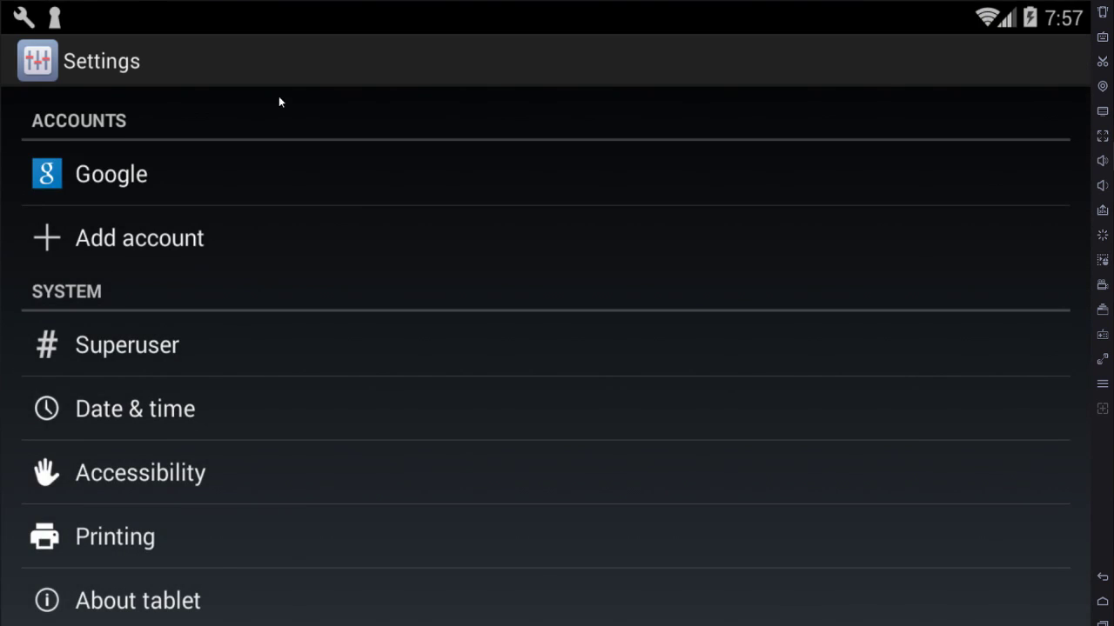
# Show the recently used apps and dismiss Google Play services and Settings from the overview.
pyautogui.click(1102, 620)
pyautogui.moveTo(753, 365); pyautogui.dragTo(751, 566)
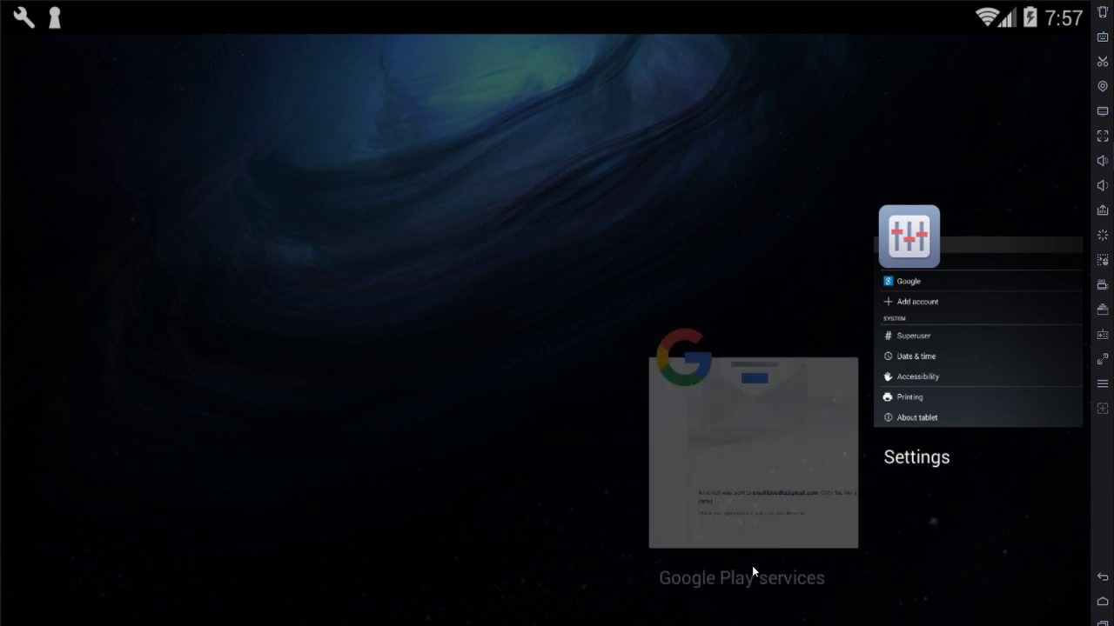
pyautogui.moveTo(882, 402); pyautogui.dragTo(417, 194)
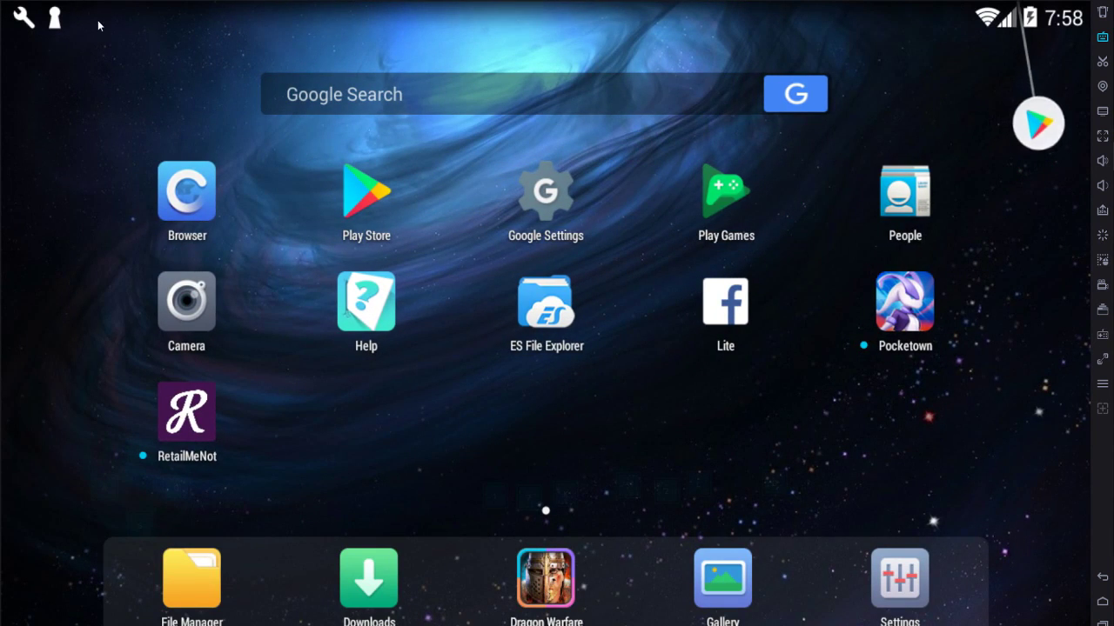
# Reveal the games list behind the home screen and browse far down through the ranked games.
pyautogui.moveTo(99, 24); pyautogui.dragTo(8, 592)
pyautogui.moveTo(50, 526); pyautogui.dragTo(349, 254)
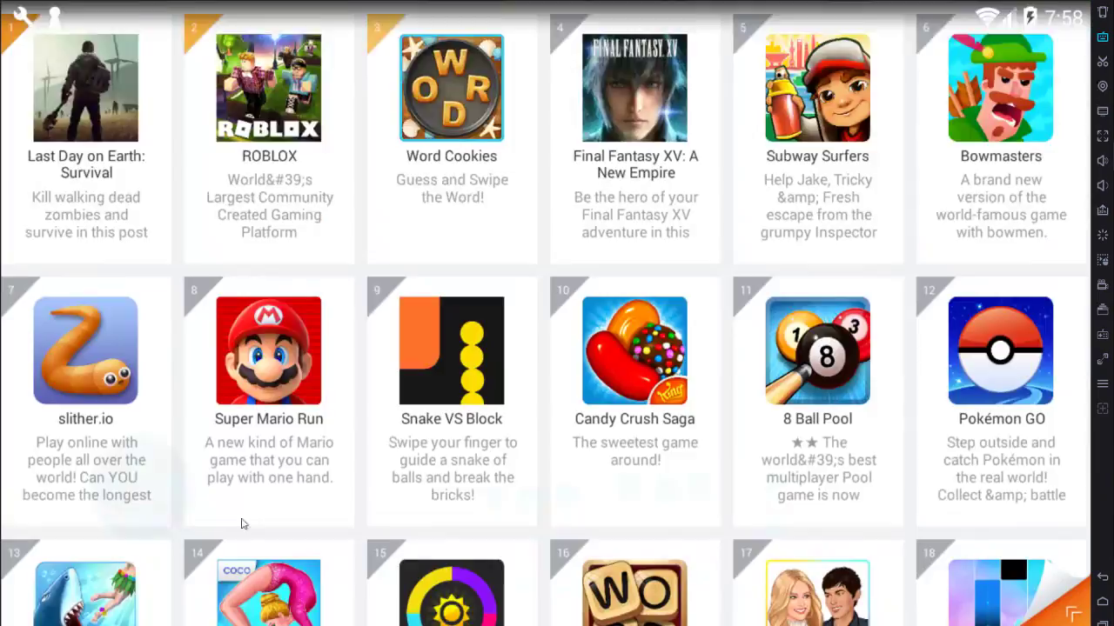
pyautogui.scroll(-20, 244, 522)
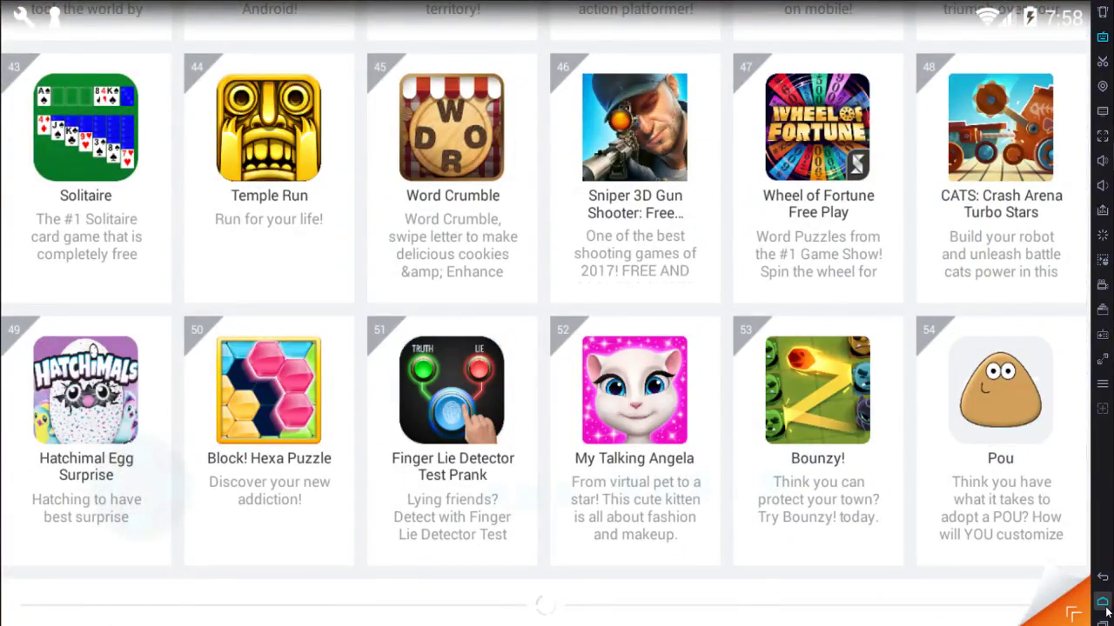